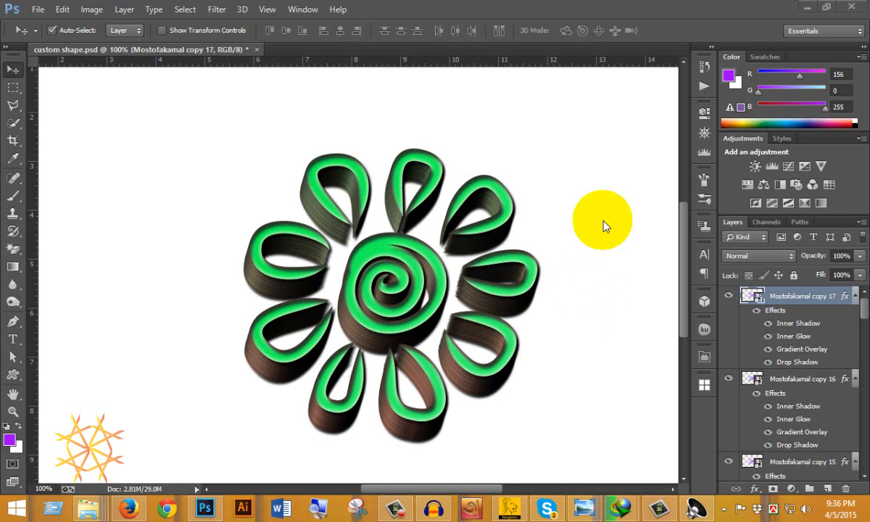
Step: Switch to Firefox and review the flower logo post in the Facebook group and the "photoshop bangla tutorial" results on Dailymotion
click(128, 507)
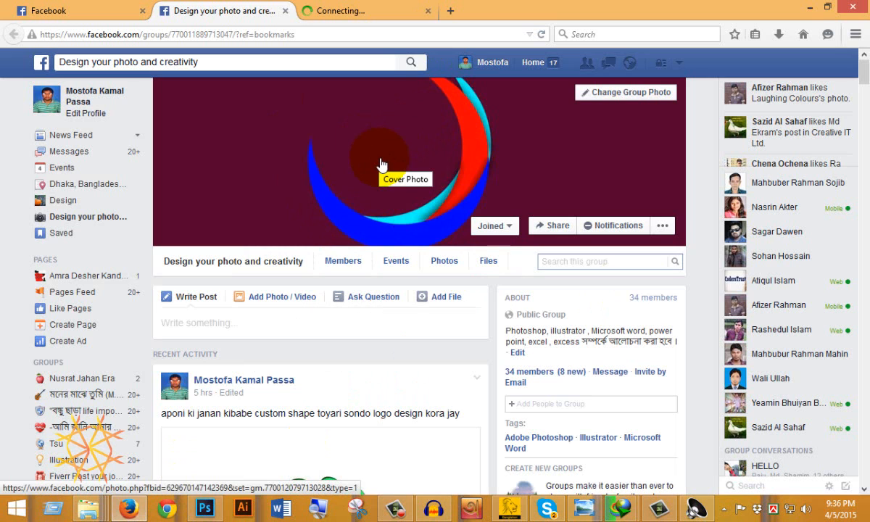
scroll(382, 164, down, 5)
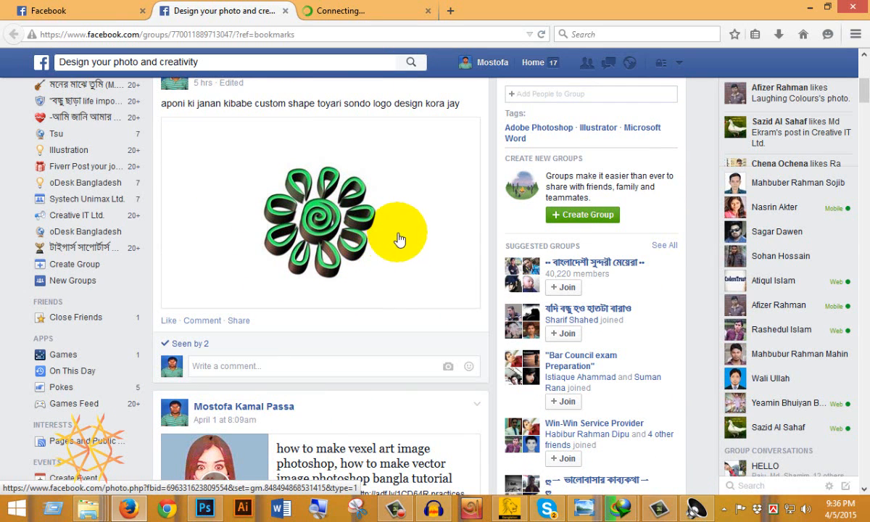
click(344, 13)
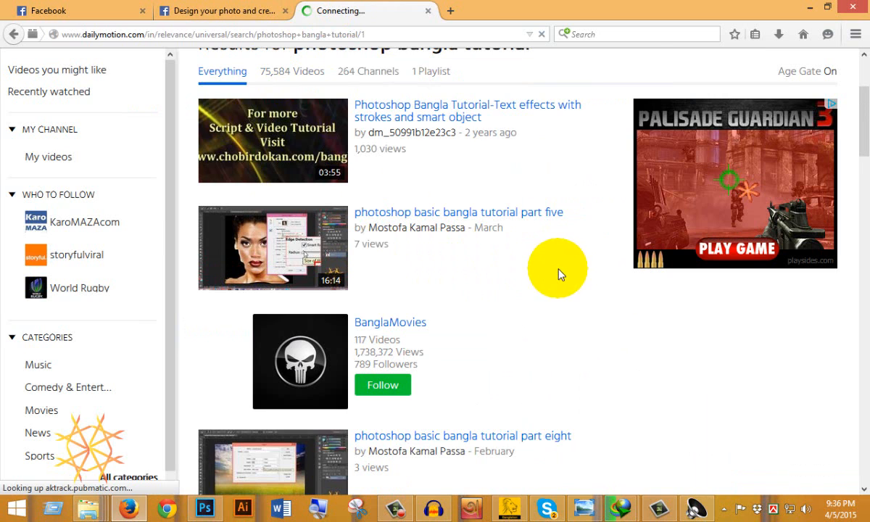
scroll(558, 274, up, 3)
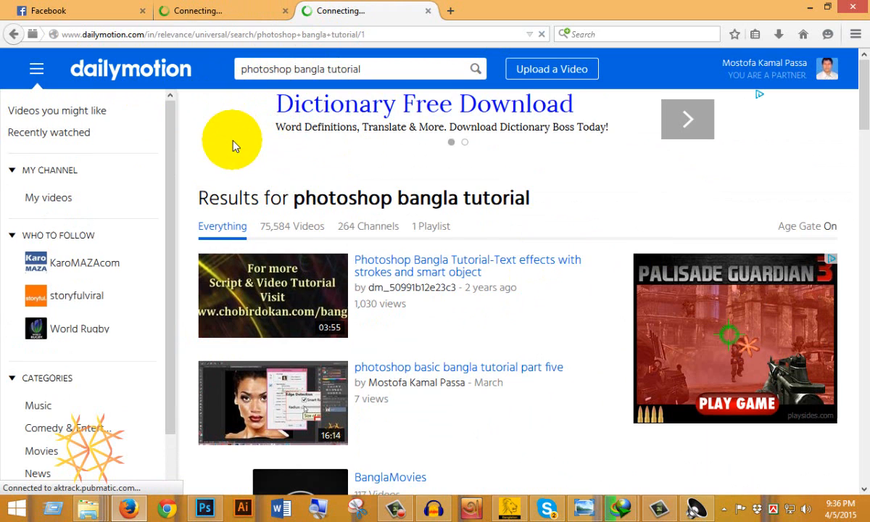
scroll(232, 145, down, 5)
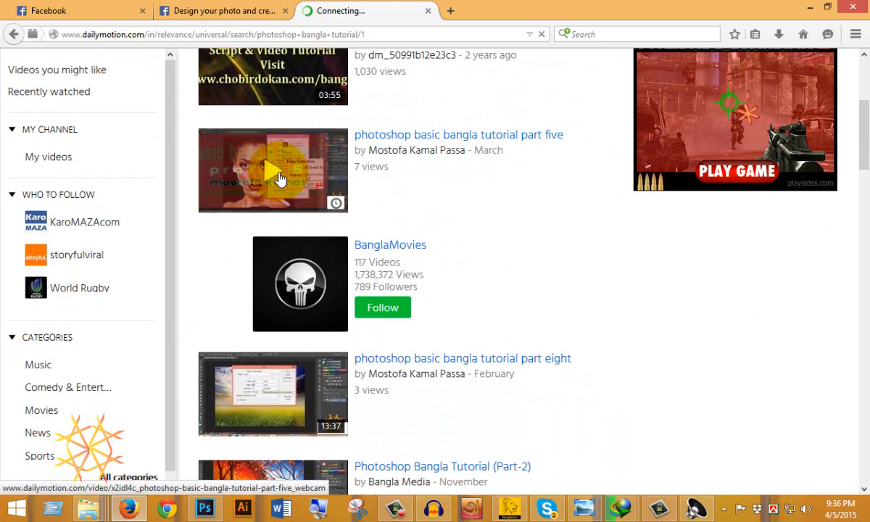
scroll(279, 174, down, 7)
scroll(279, 144, down, 14)
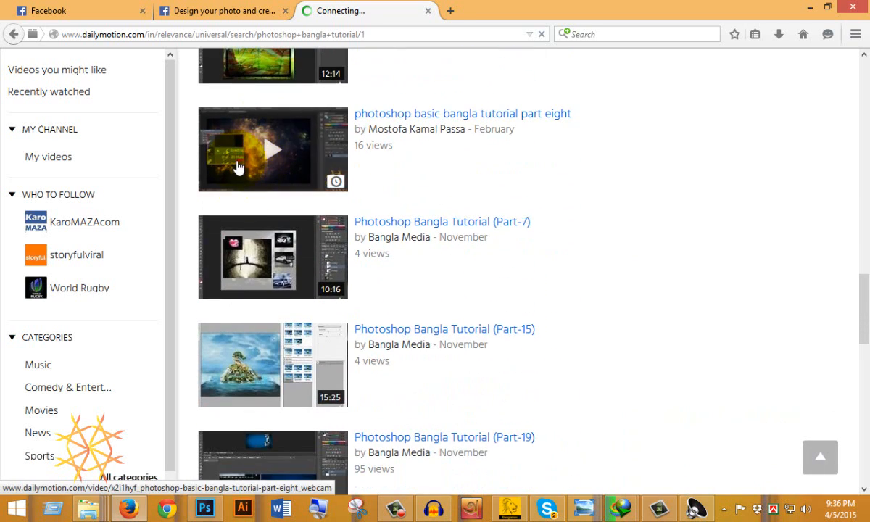
scroll(500, 160, up, 15)
scroll(535, 165, up, 12)
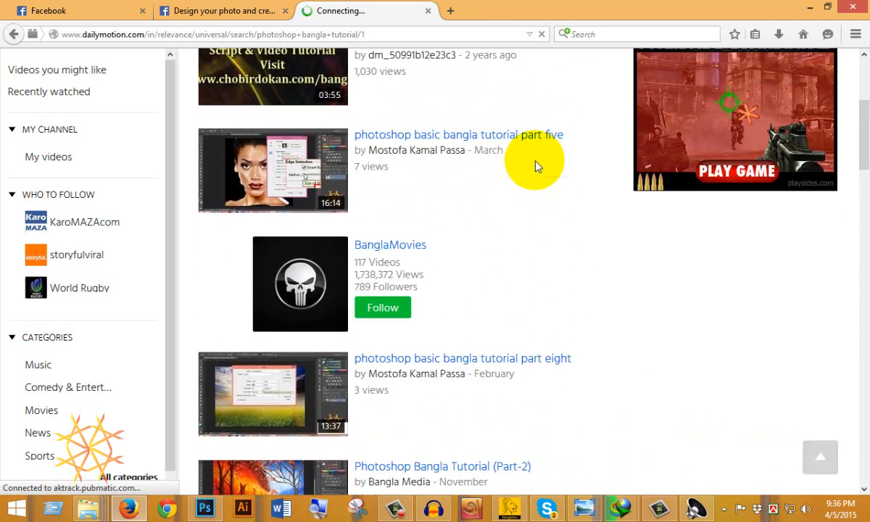
click(217, 11)
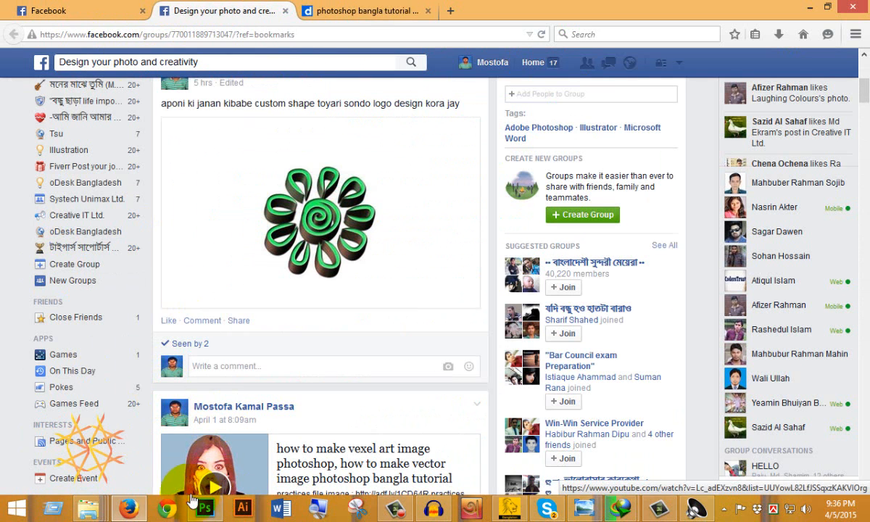
Step: Switch to Photoshop and create a white 1280 × 768 pixel document named "custom logo"
click(204, 508)
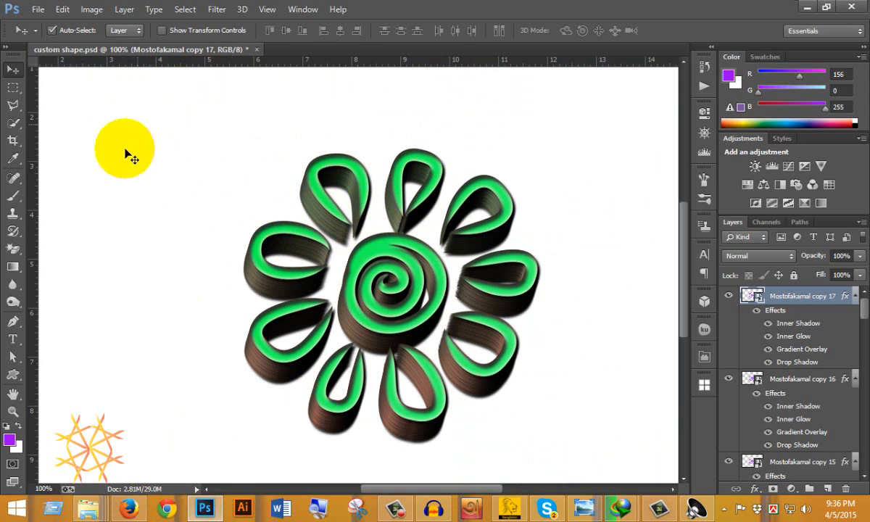
click(38, 10)
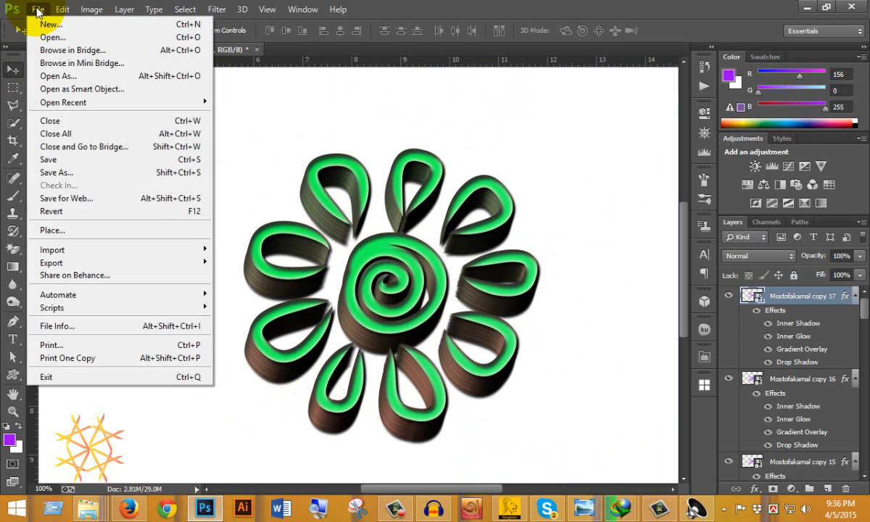
click(44, 26)
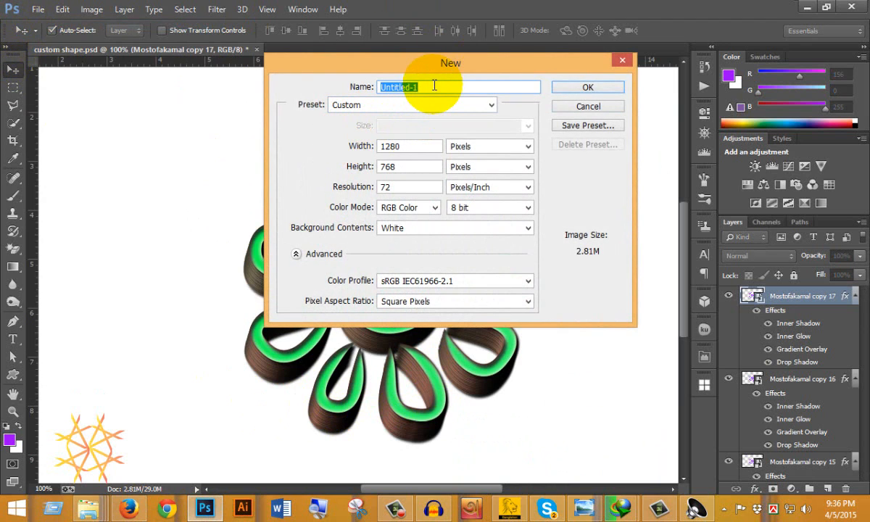
text(cut)
key(BackSpace)
text(s)
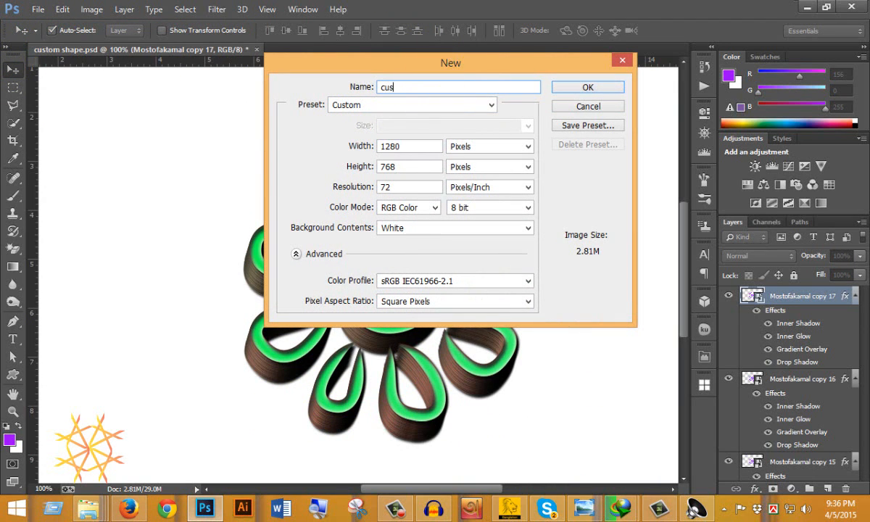
text(tom logo)
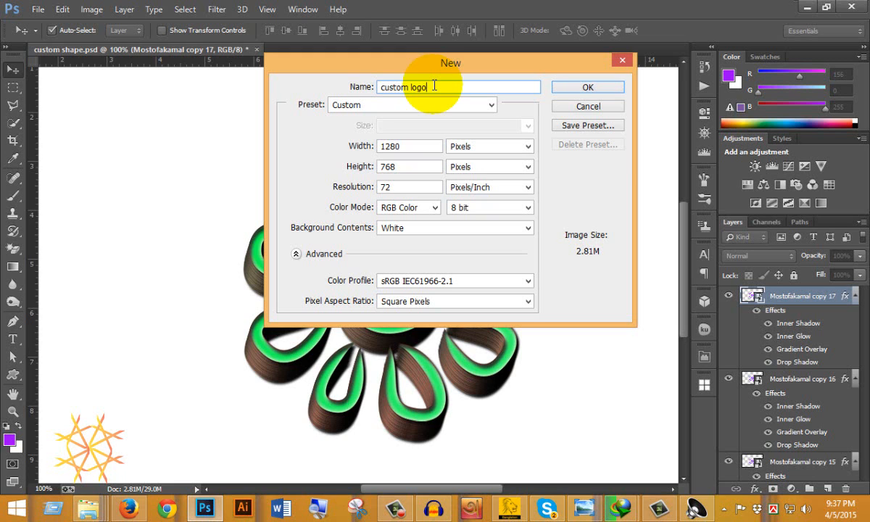
click(583, 87)
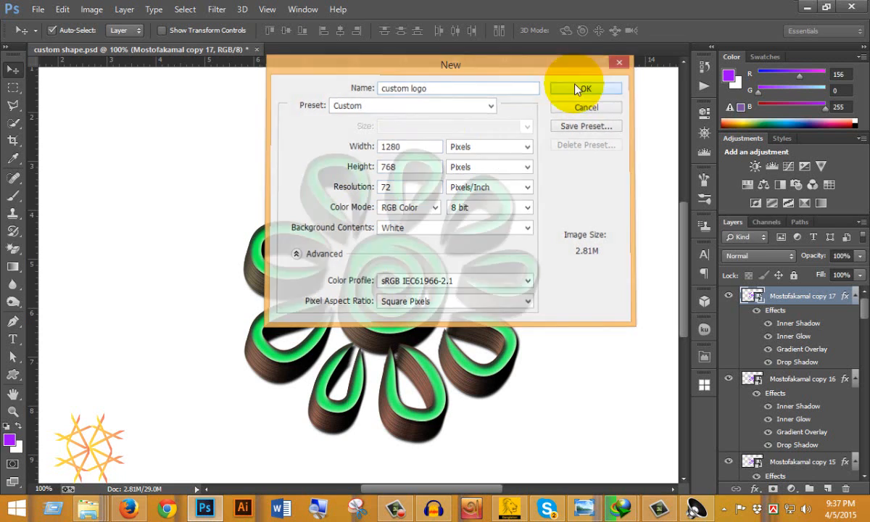
Step: Draw the spiral flower custom shape about 778 × 308 px mid-canvas and shift it slightly to the left
click(13, 374)
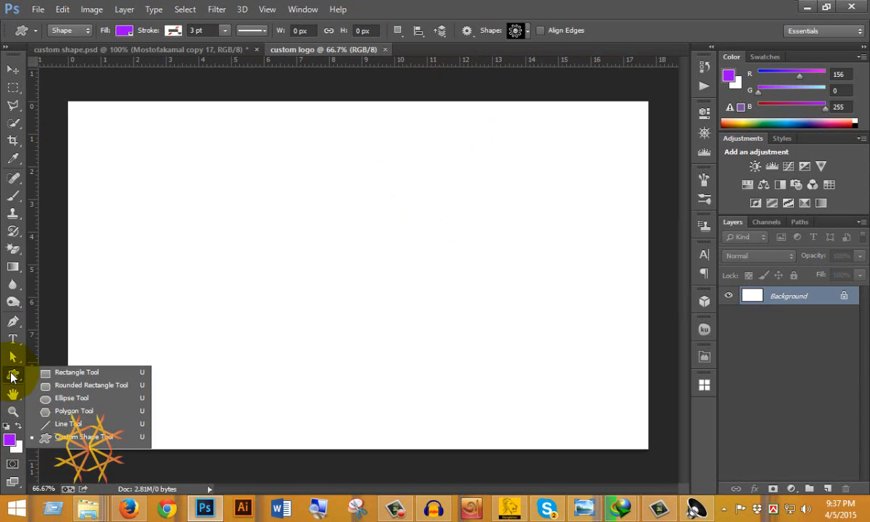
click(80, 437)
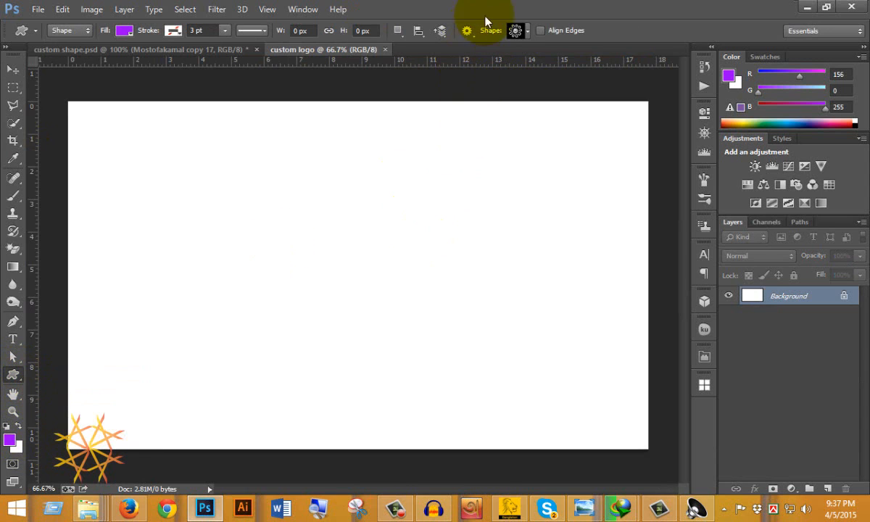
click(529, 30)
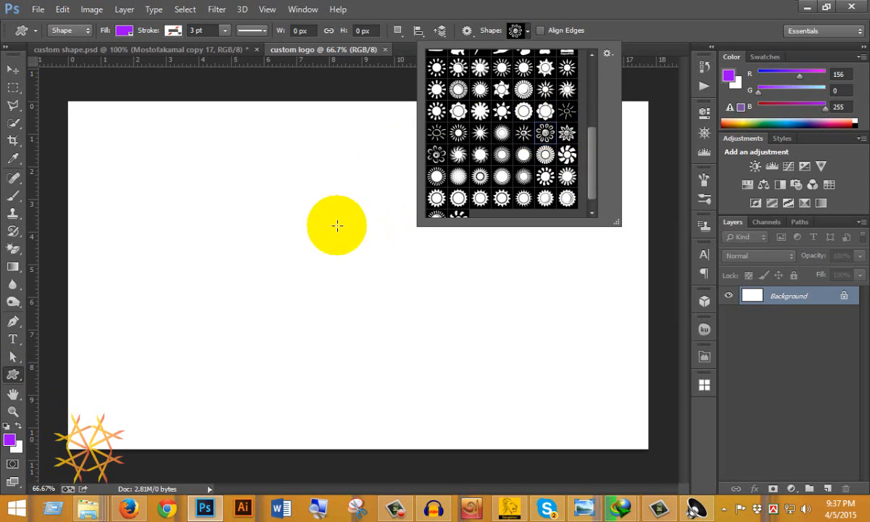
click(407, 7)
drag(190, 205, 538, 343)
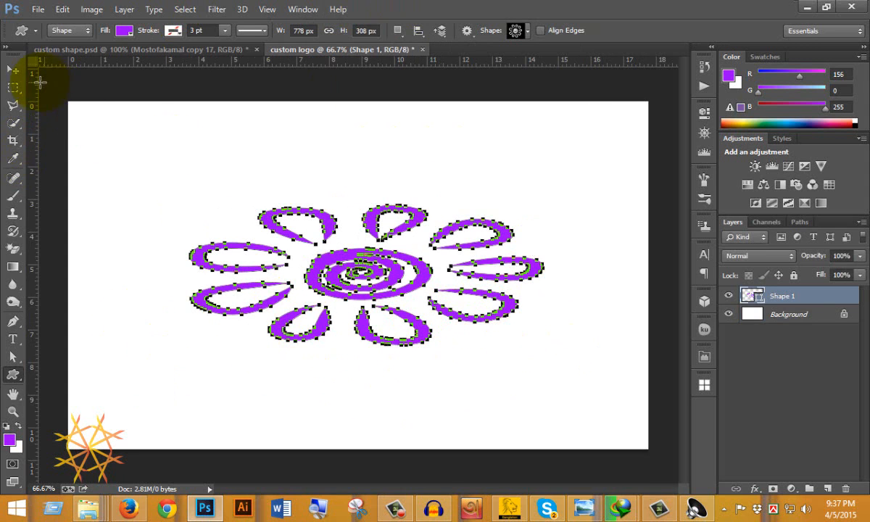
click(13, 69)
drag(327, 229, 337, 255)
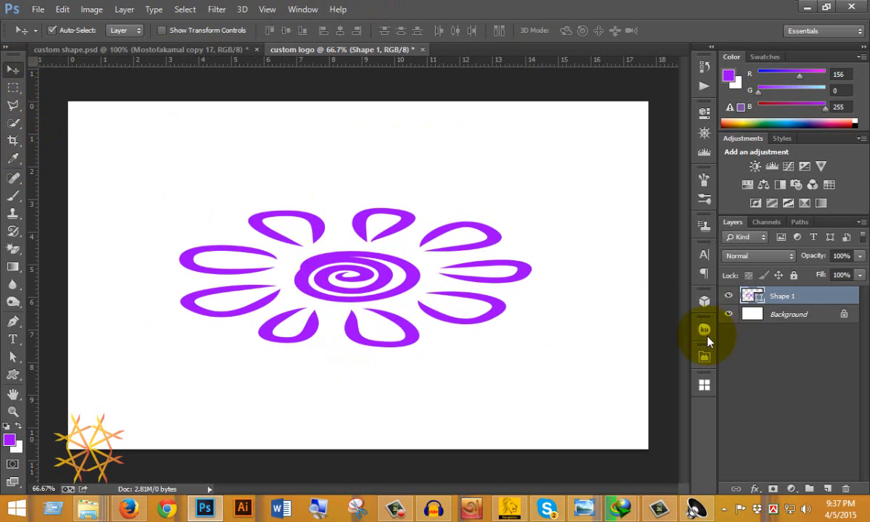
Step: Create a new action set named "custom logo"
click(704, 87)
click(704, 86)
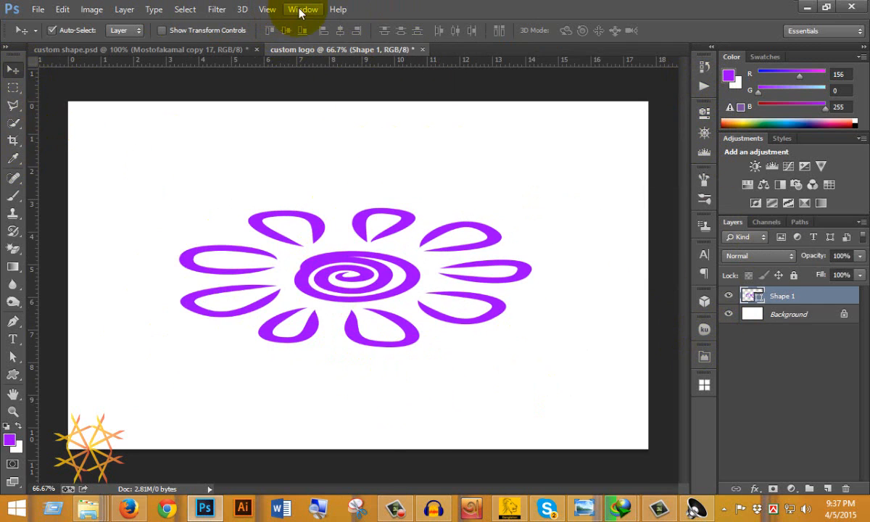
click(300, 9)
click(308, 88)
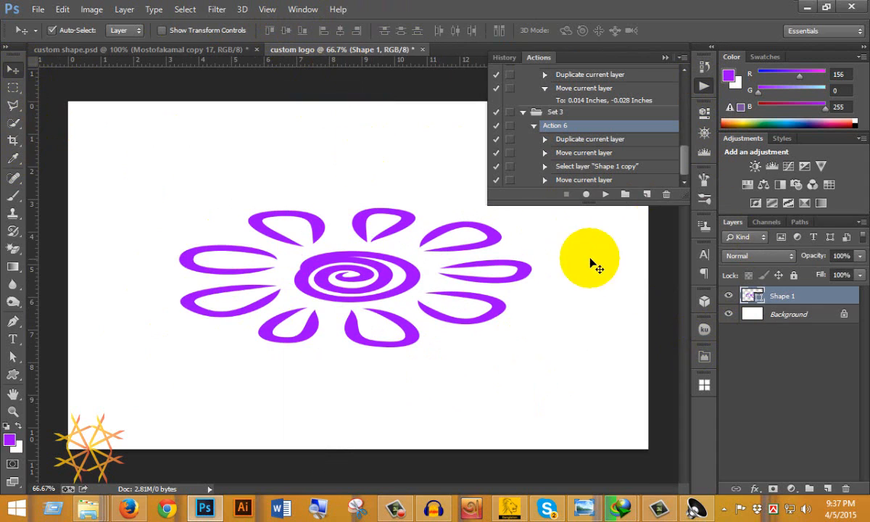
click(624, 196)
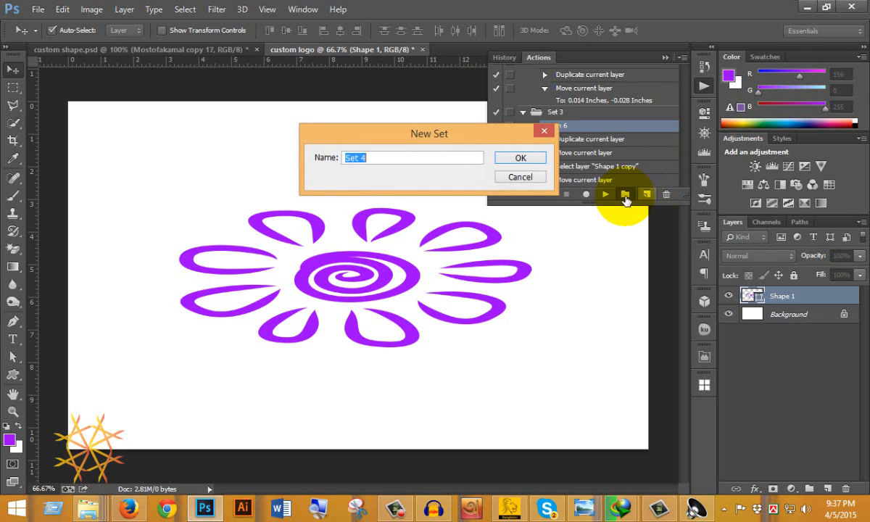
text(cu)
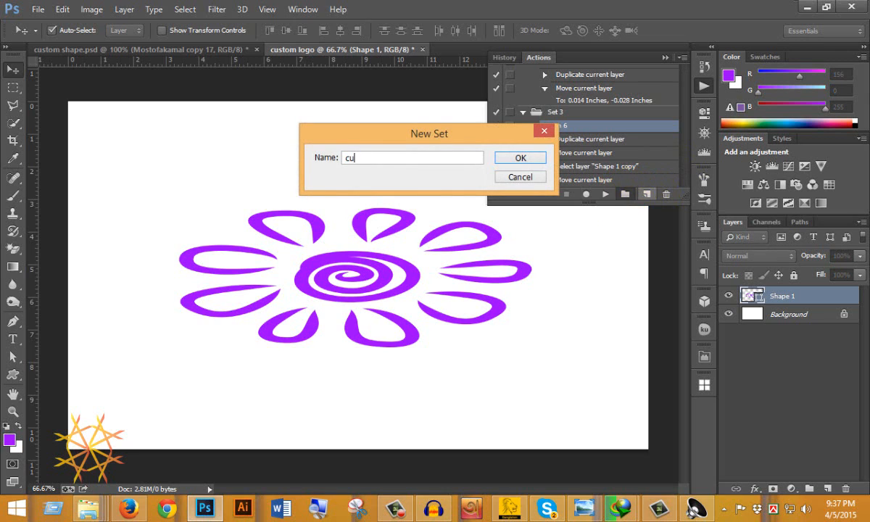
text(stom logo)
key(Return)
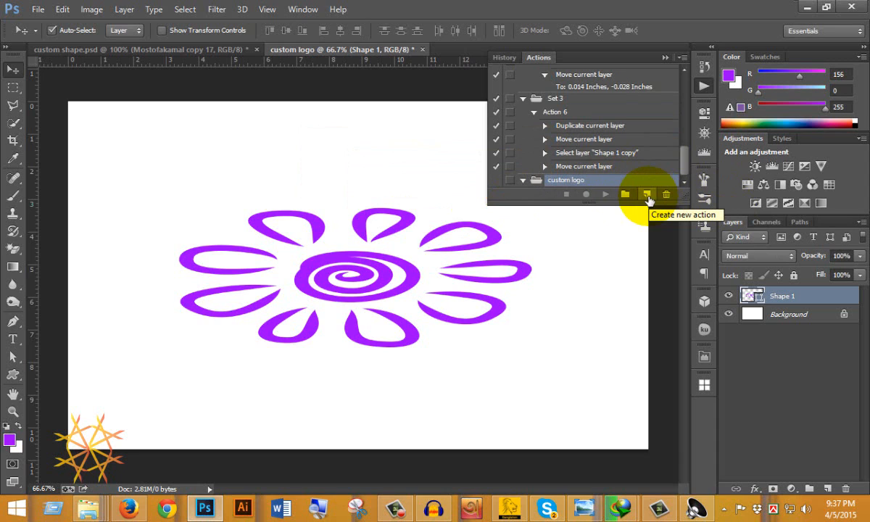
Step: Record an action named "custom" in the custom logo set that duplicates the Shape 1 layer and nudges the copy slightly up and right
click(647, 194)
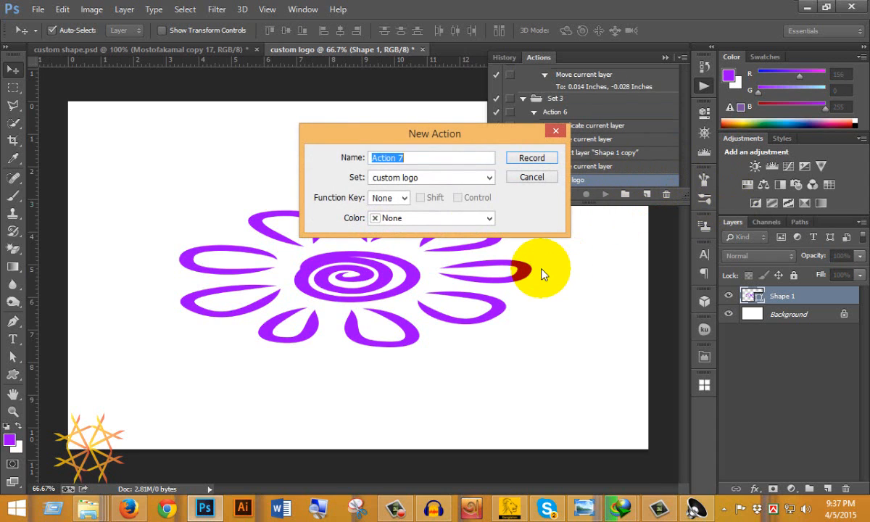
text(custom)
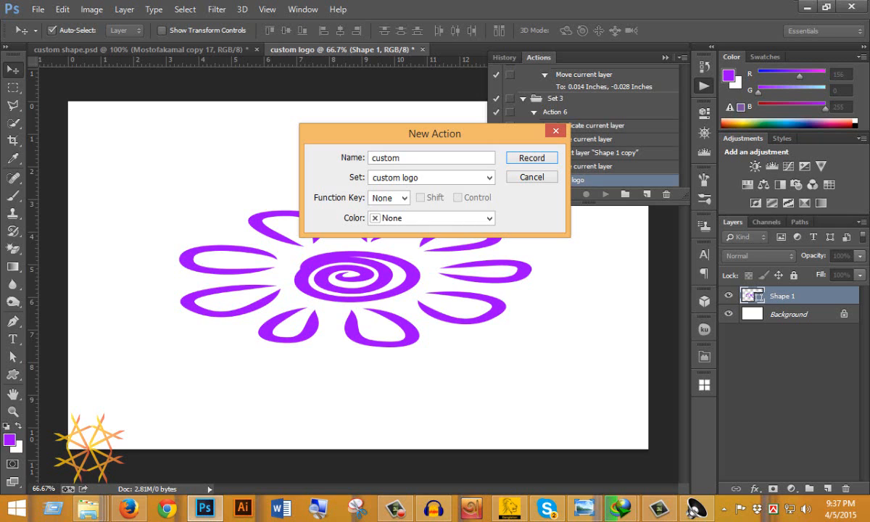
key(Return)
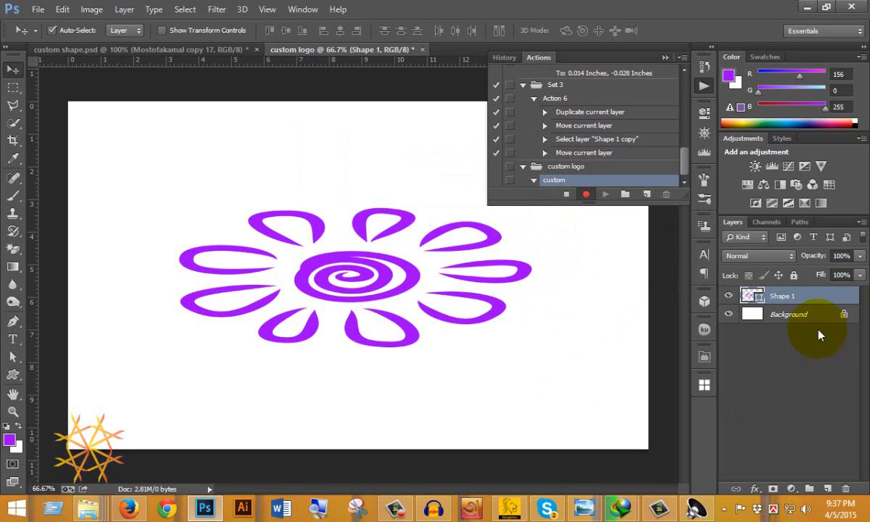
drag(790, 297, 830, 485)
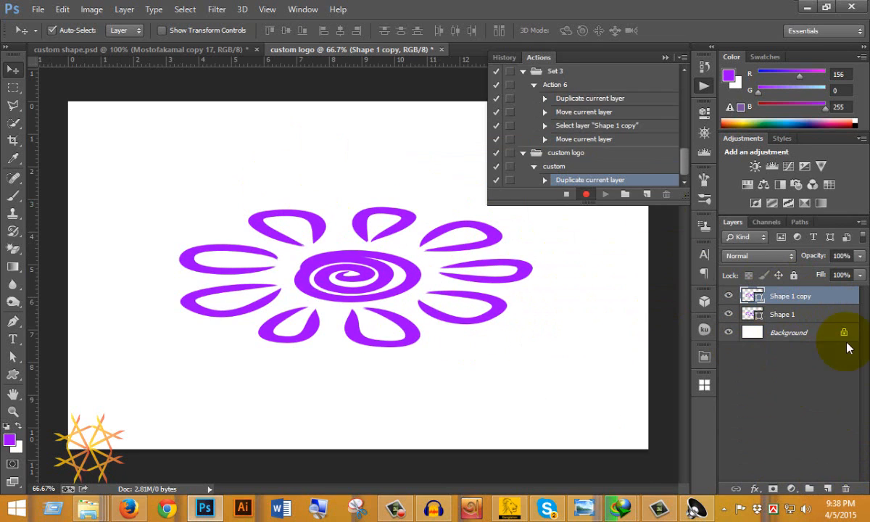
click(566, 195)
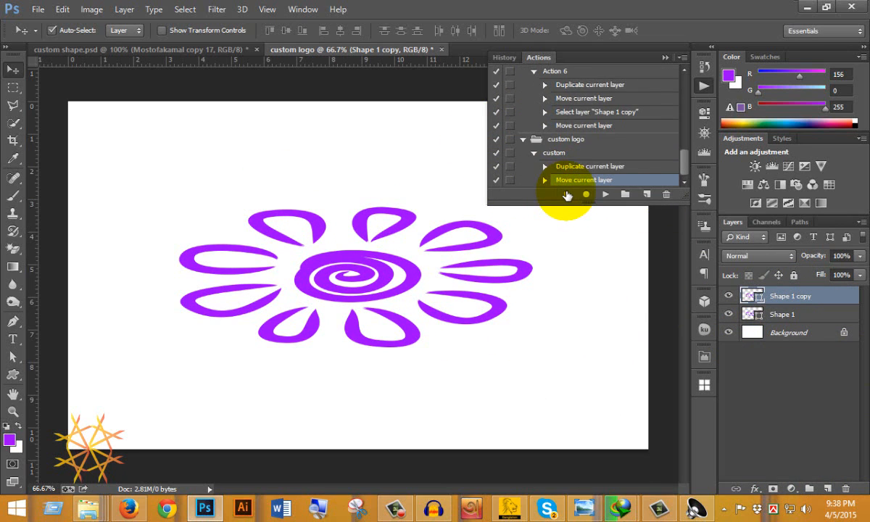
Step: Delete the original Shape 1 layer and convert the Shape 1 copy layer to a smart object
drag(849, 335, 848, 487)
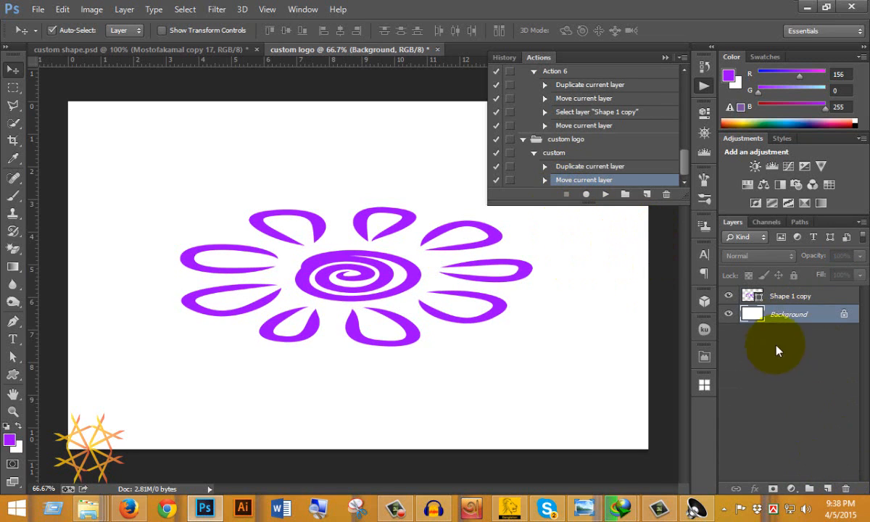
right_click(778, 296)
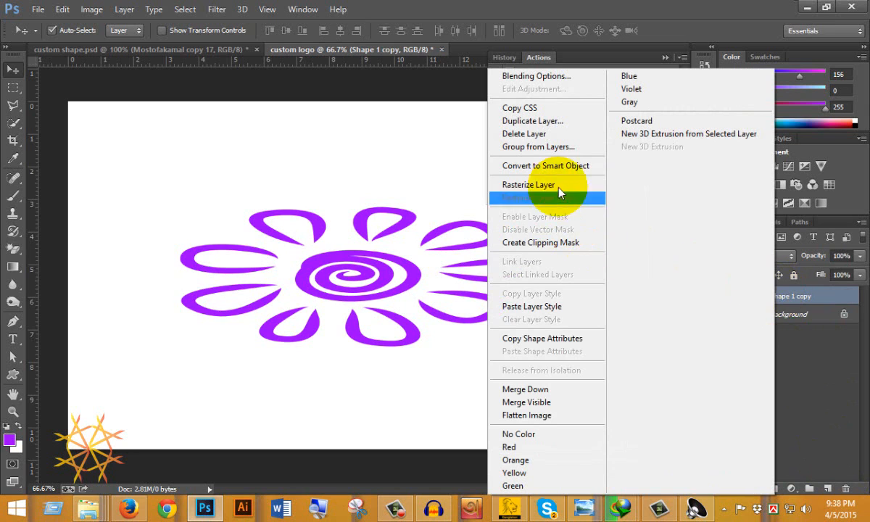
click(125, 12)
click(125, 10)
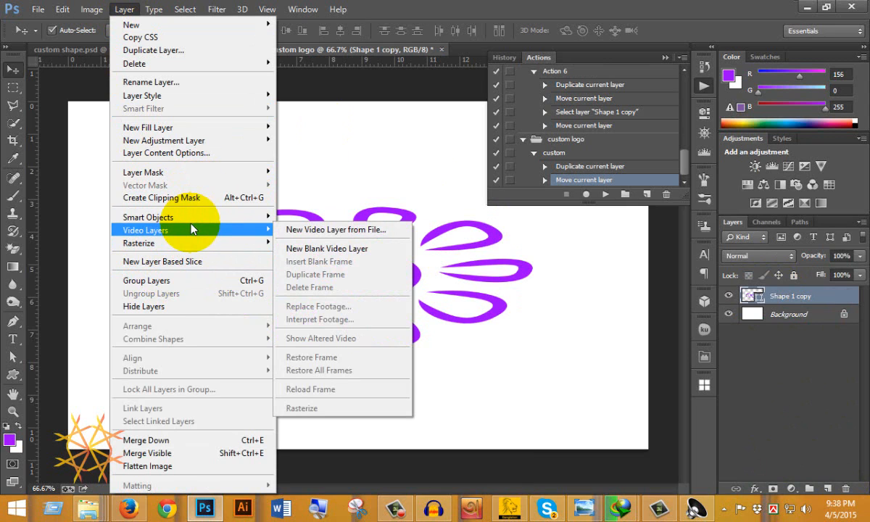
mouse_move(257, 216)
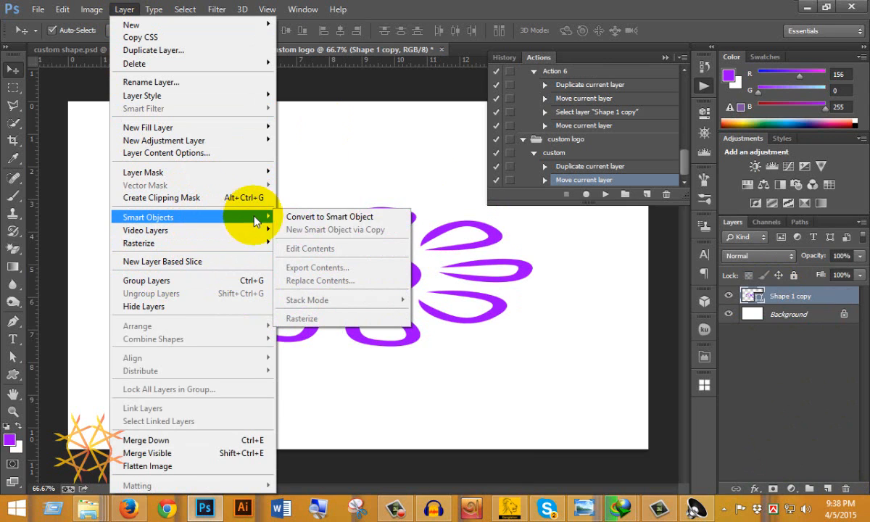
click(319, 217)
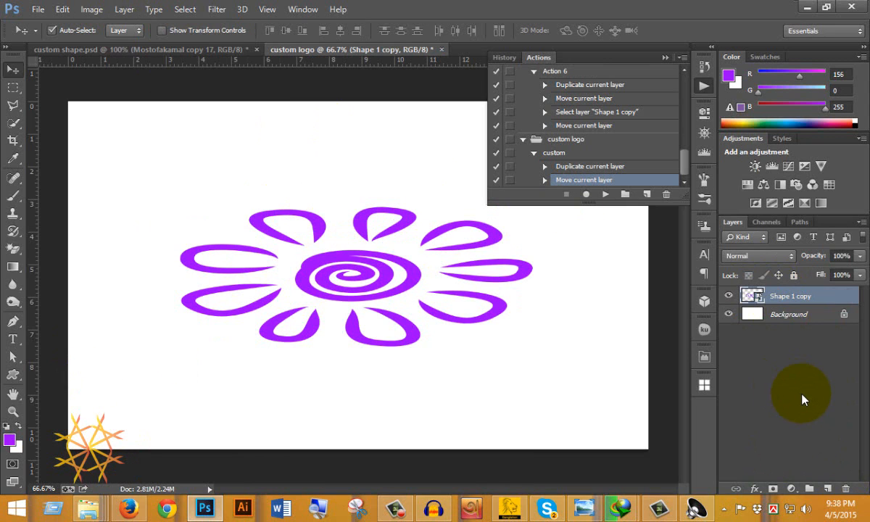
Step: Add a Gradient Overlay to the Shape 1 copy layer using the Red, Green gradient preset
double_click(833, 300)
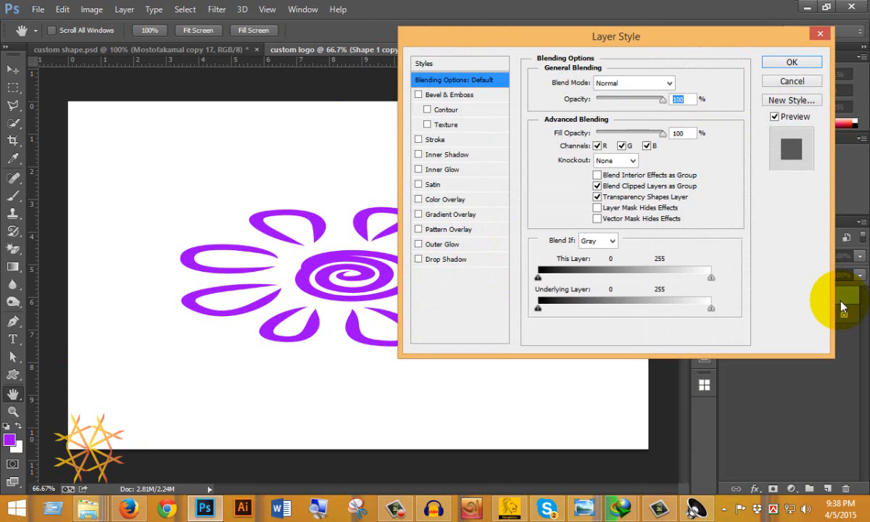
click(447, 213)
click(627, 160)
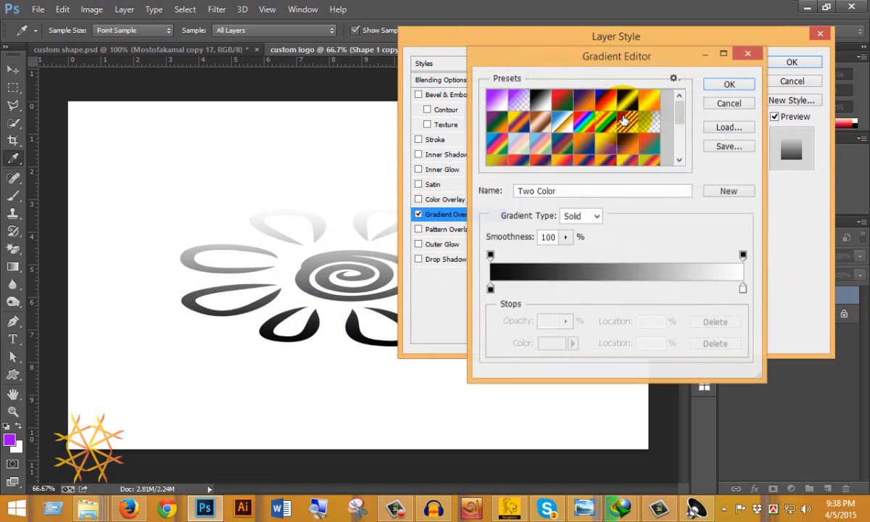
click(562, 103)
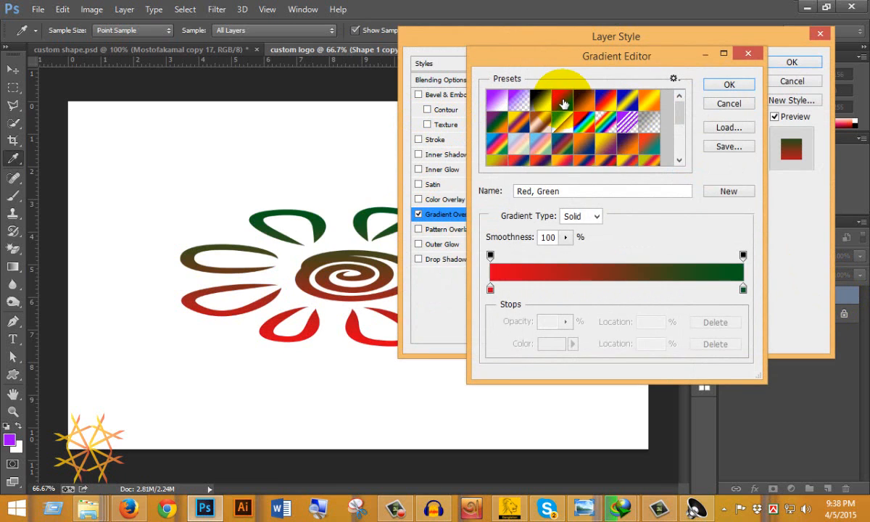
click(726, 85)
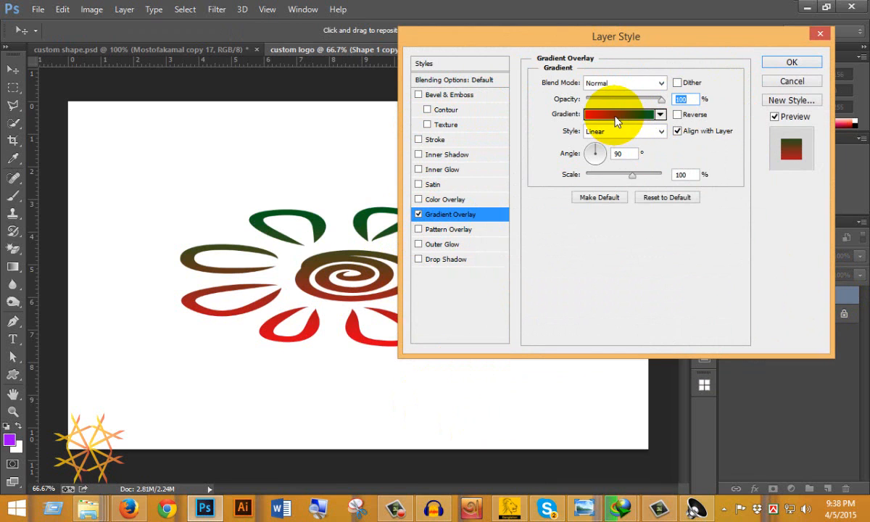
Step: Recolour the gradient overlay's red starting stop to a light turquoise
click(622, 115)
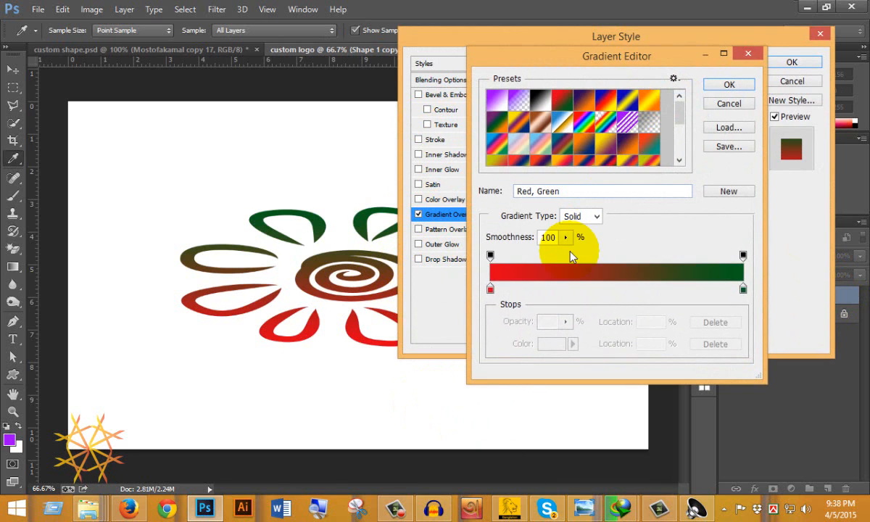
double_click(490, 290)
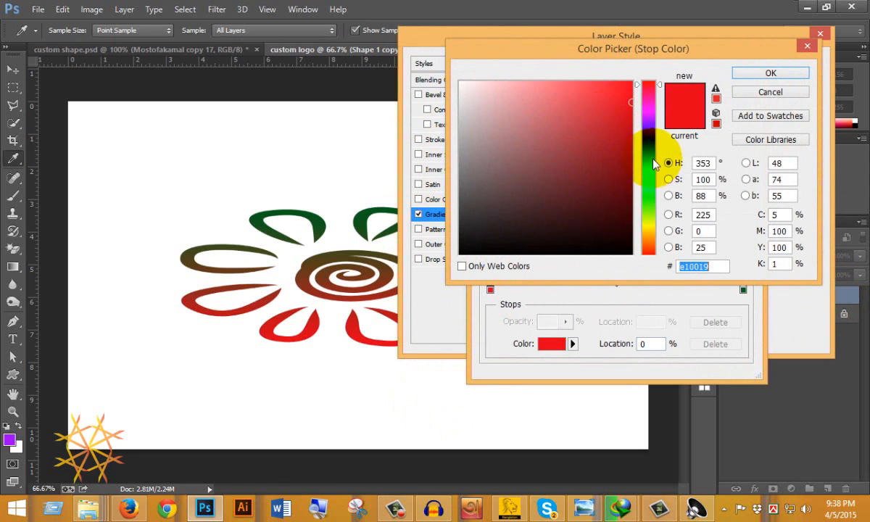
drag(646, 150, 644, 174)
drag(558, 82, 540, 82)
click(757, 73)
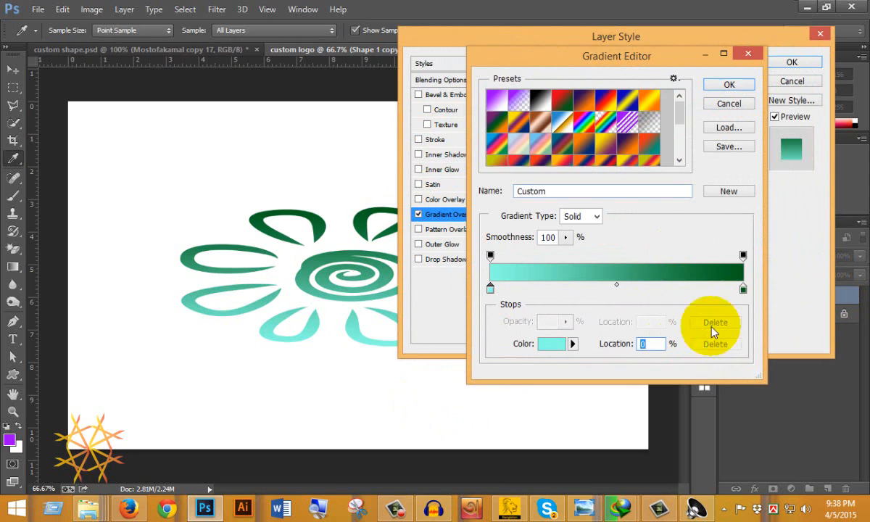
Step: Recolour the gradient's dark green end stop to a bright green and accept the edited gradient
double_click(743, 289)
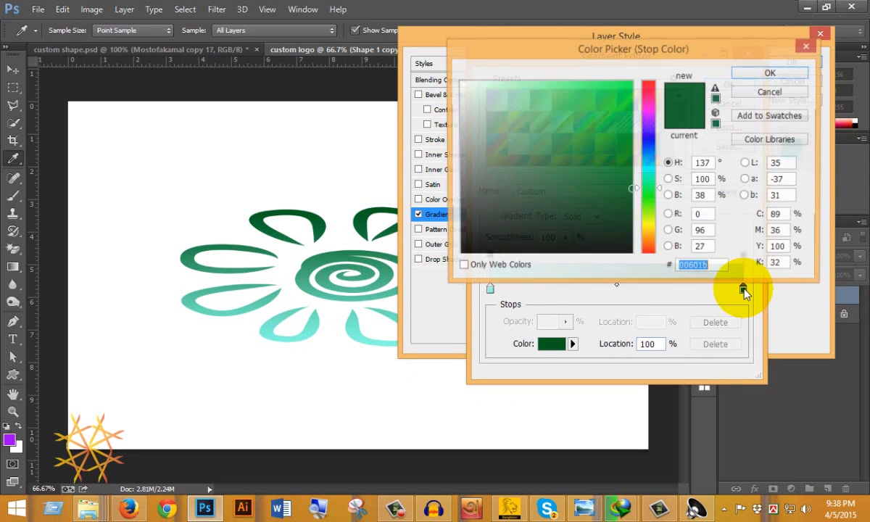
drag(569, 87, 565, 86)
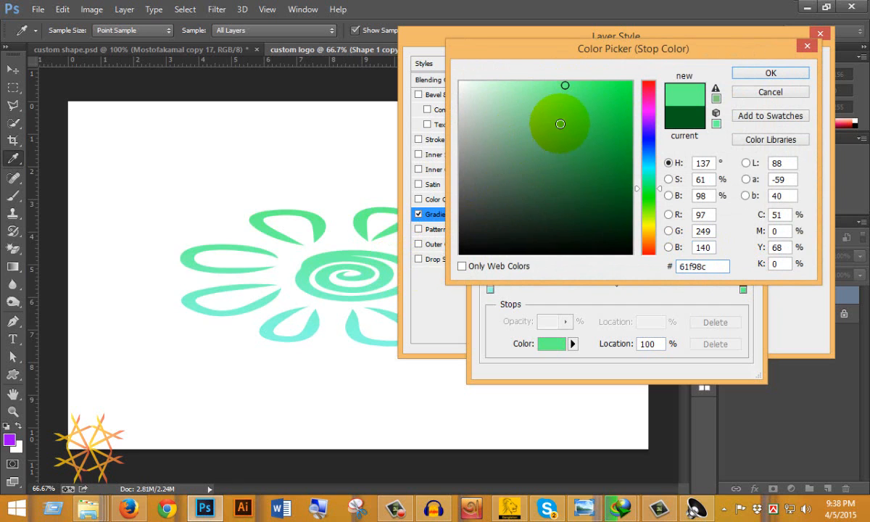
click(592, 84)
click(784, 75)
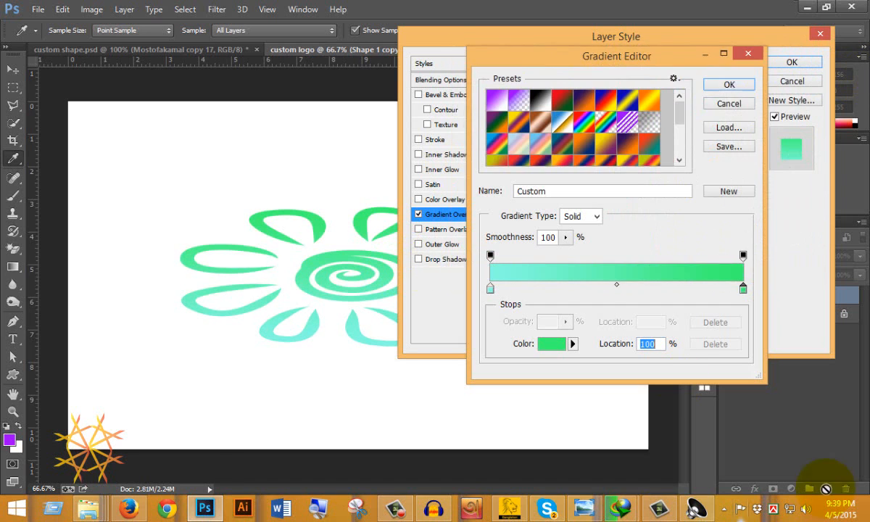
click(726, 86)
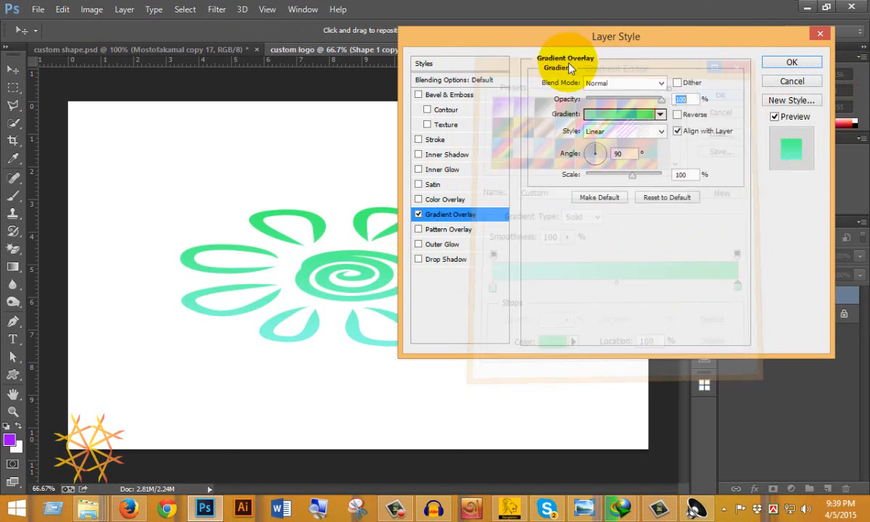
Step: Add an Inner Shadow with a distance of 5 px and a size of 5 px
click(447, 155)
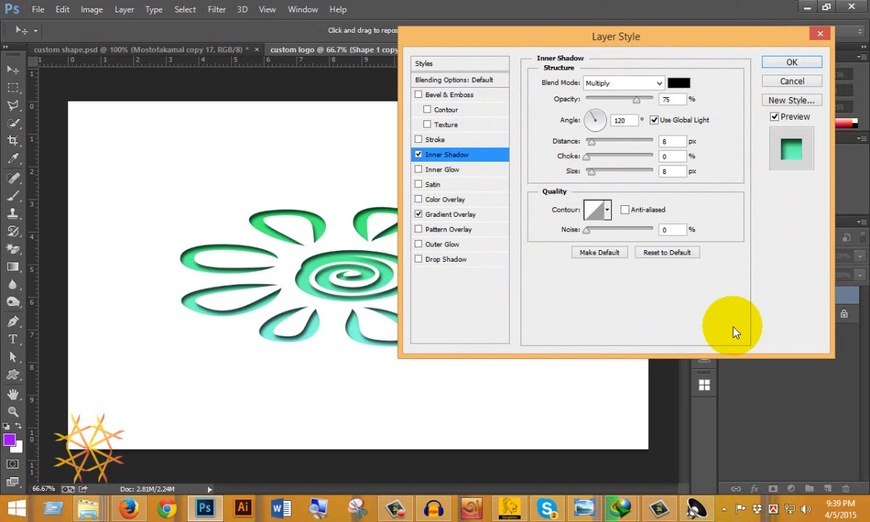
click(670, 140)
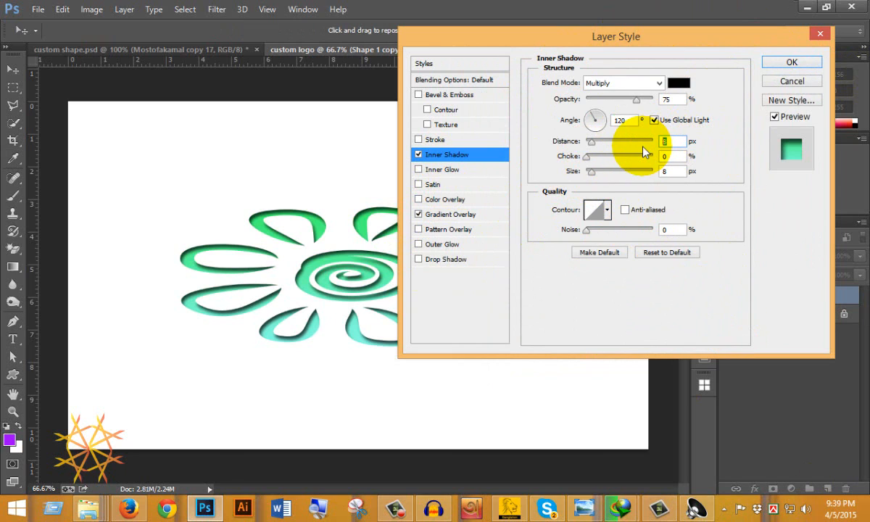
text(5)
click(663, 171)
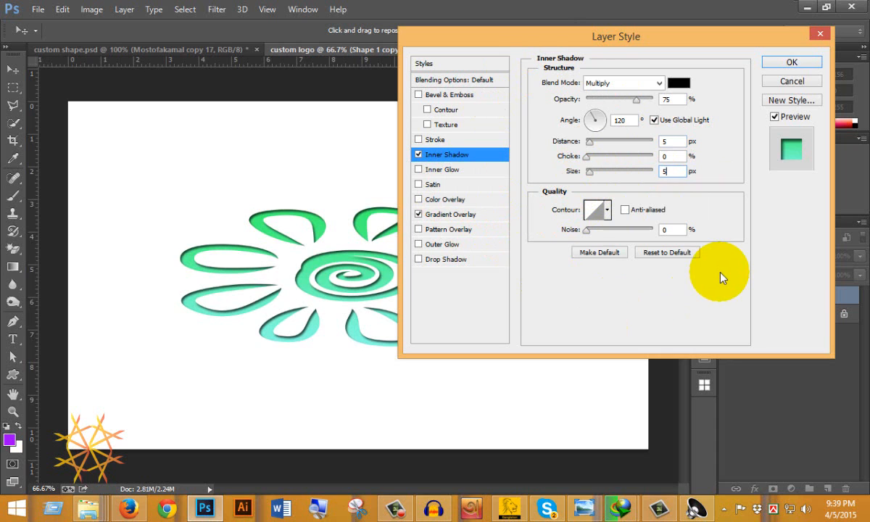
Step: Add an Inner Glow in light blue #a2dbfe with a size of 12 px
click(446, 170)
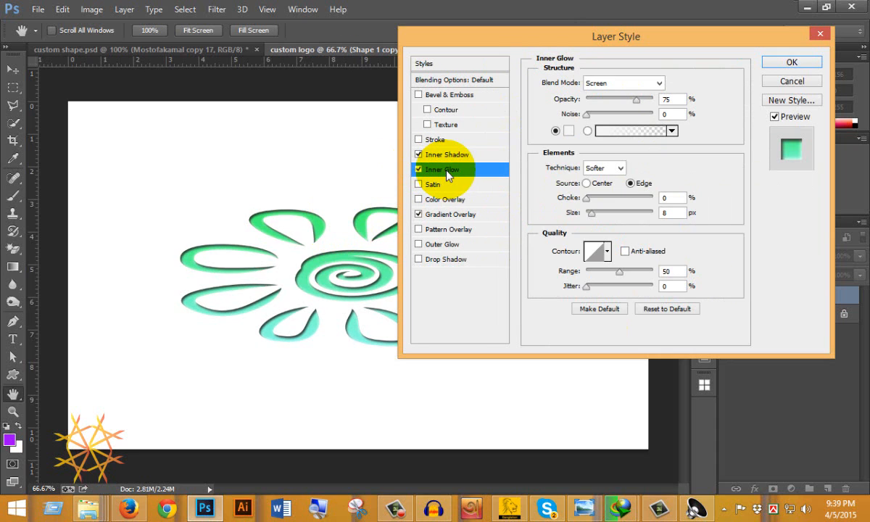
click(567, 131)
click(567, 132)
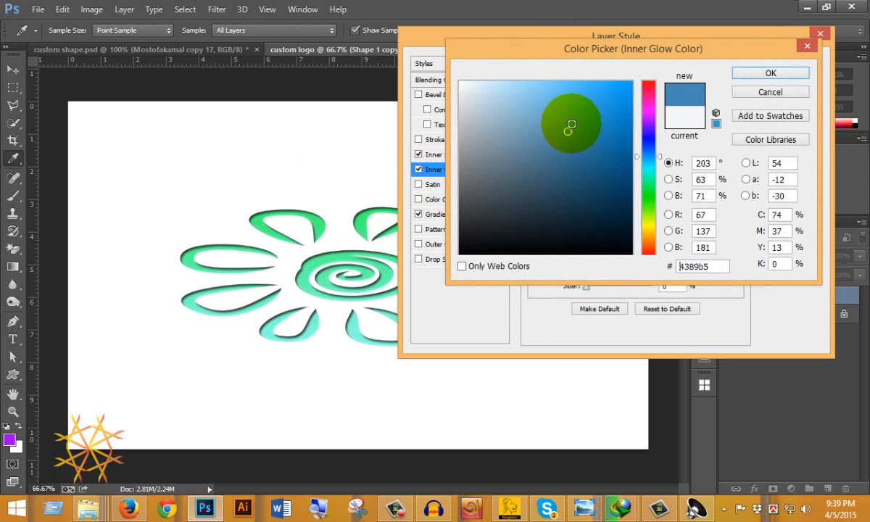
click(571, 84)
click(556, 81)
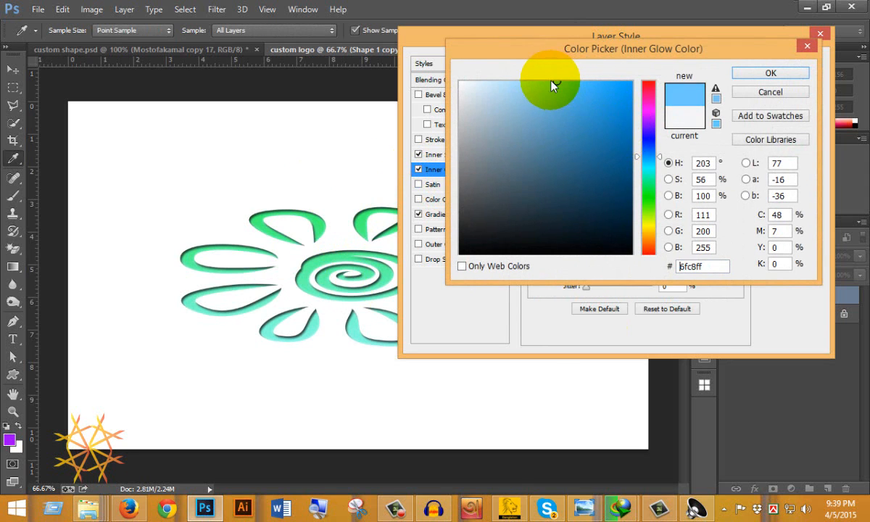
click(522, 81)
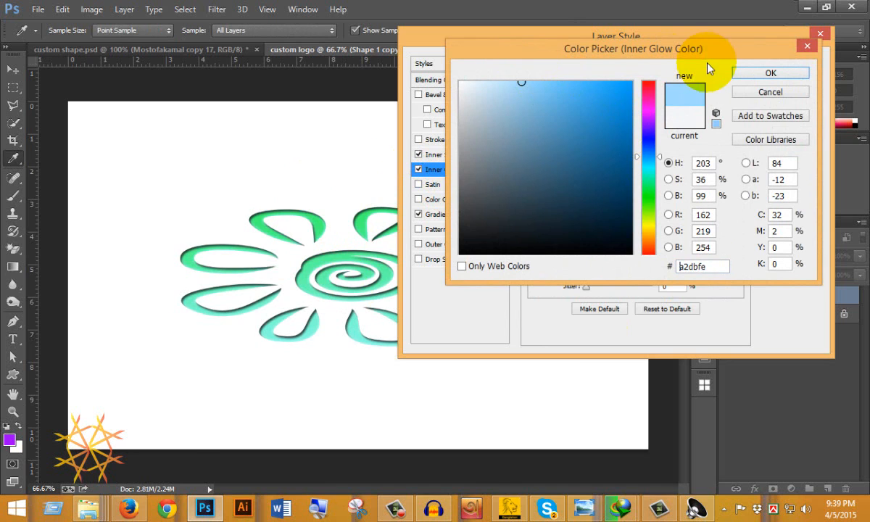
click(758, 73)
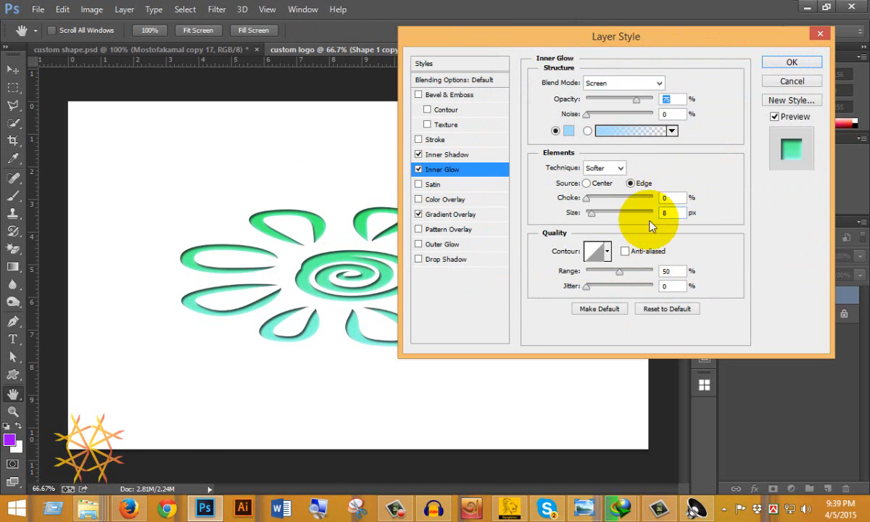
drag(675, 213, 617, 217)
text(12)
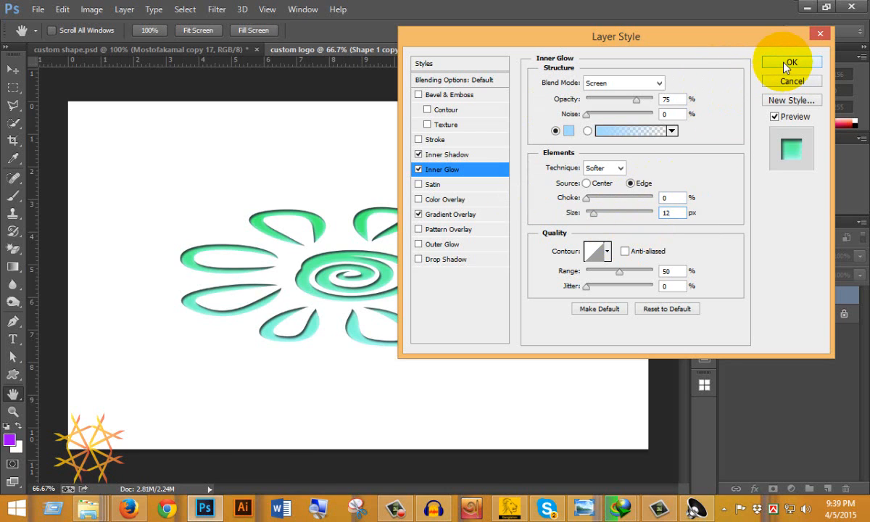
Step: Add a Drop Shadow with size 1 px and distance 1 px, and apply the layer style
click(455, 258)
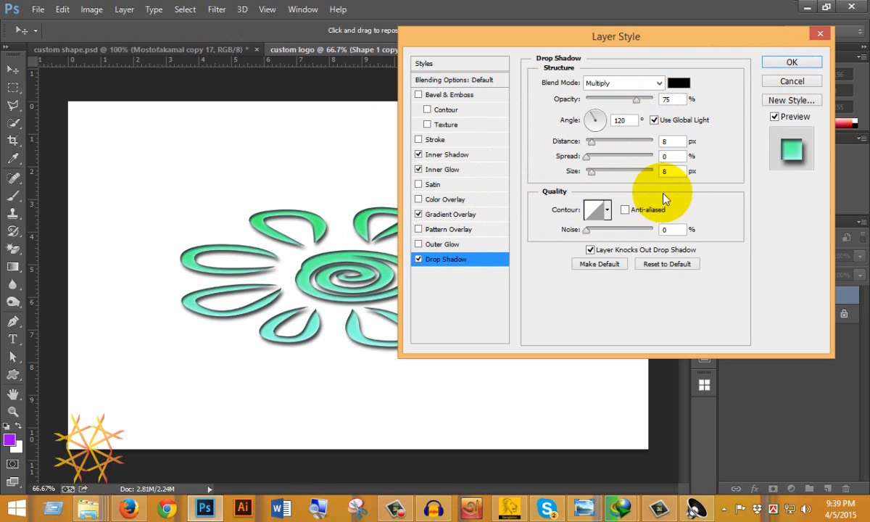
click(671, 171)
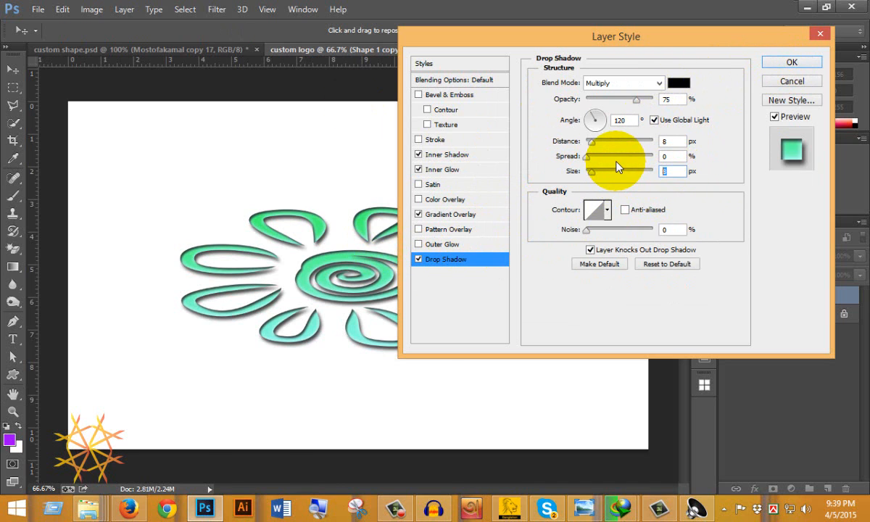
text(1)
drag(670, 141, 626, 144)
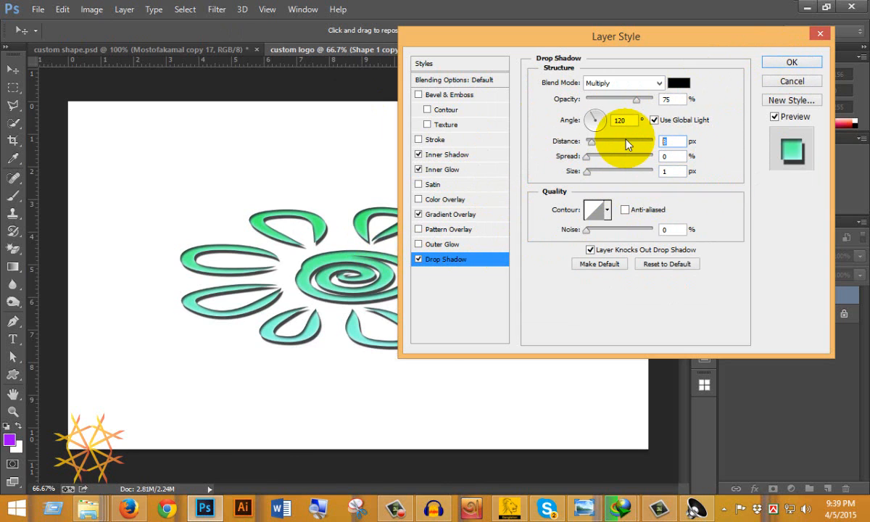
text(1)
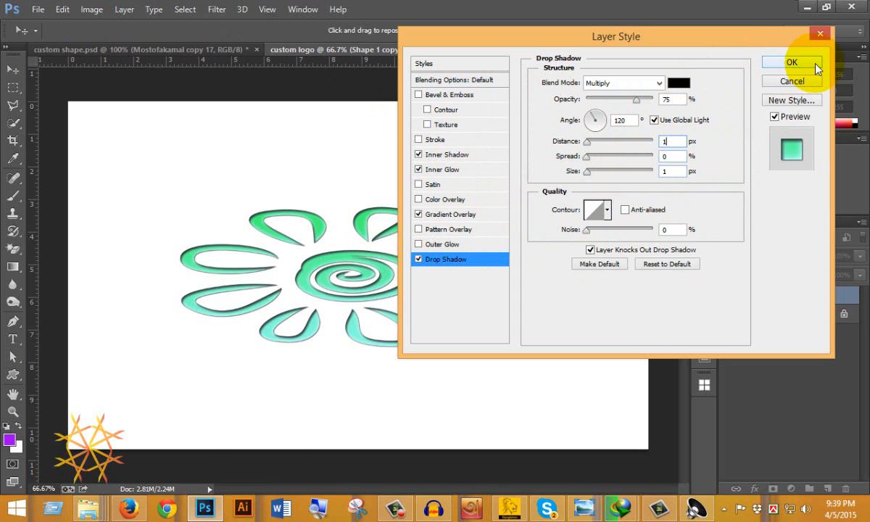
click(792, 62)
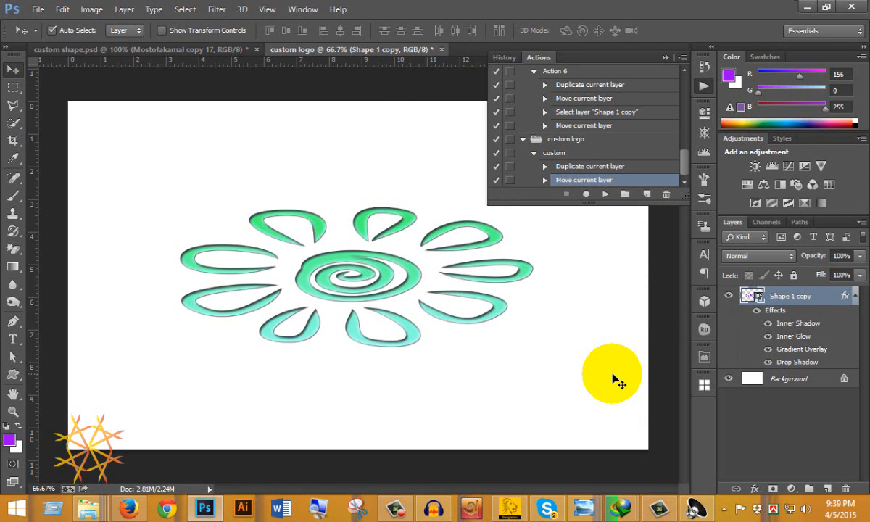
Step: Run the recorded "custom" action 11 times on the flower layer to stack offset copies up to Shape 1 copy 12
click(551, 156)
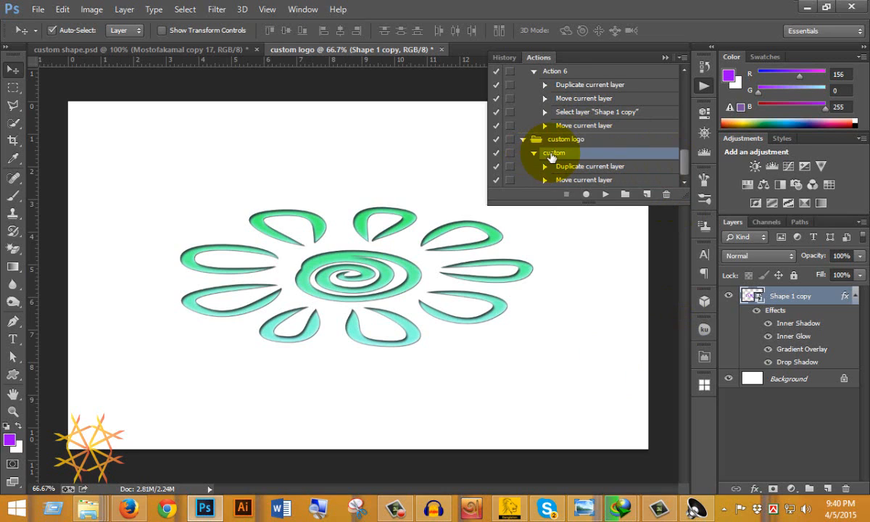
click(606, 200)
click(606, 198)
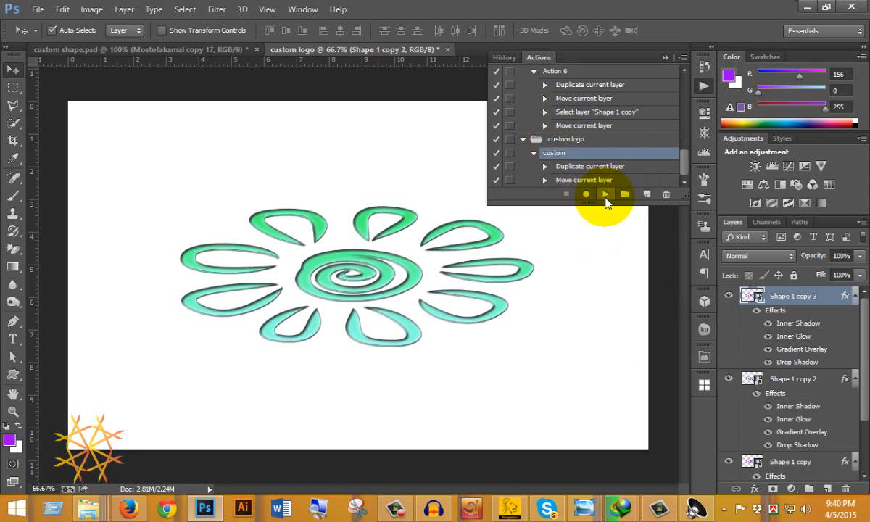
click(606, 199)
click(606, 199)
click(606, 200)
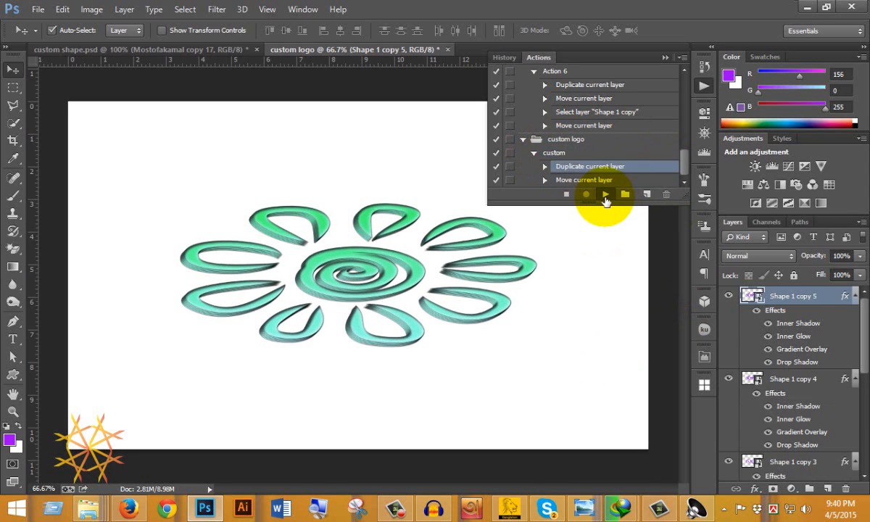
click(606, 199)
click(606, 199)
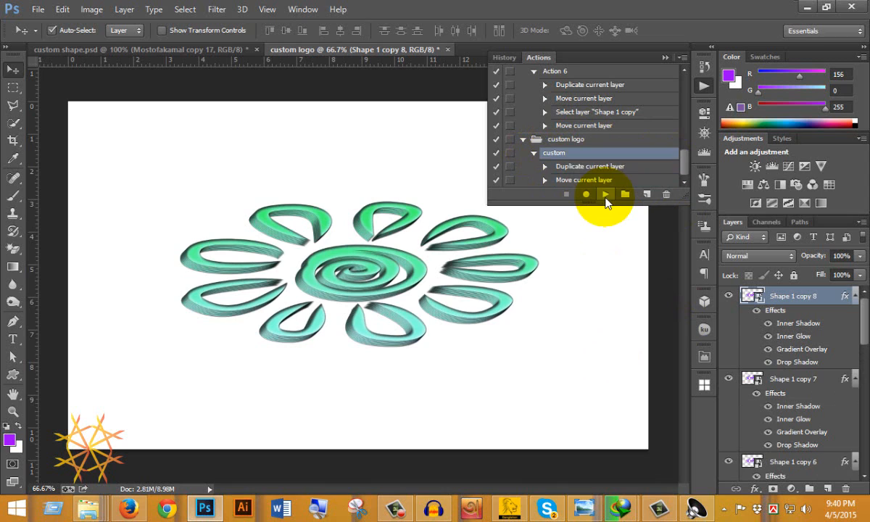
click(606, 199)
click(606, 199)
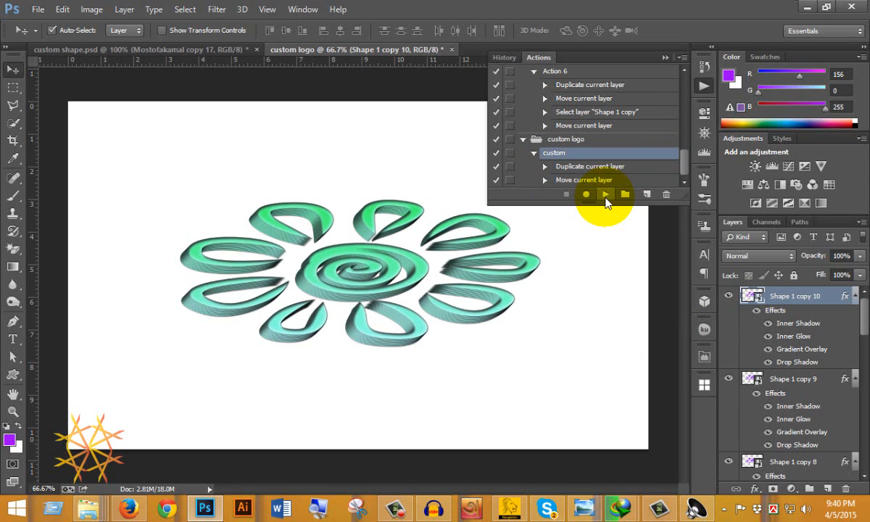
click(606, 199)
click(606, 196)
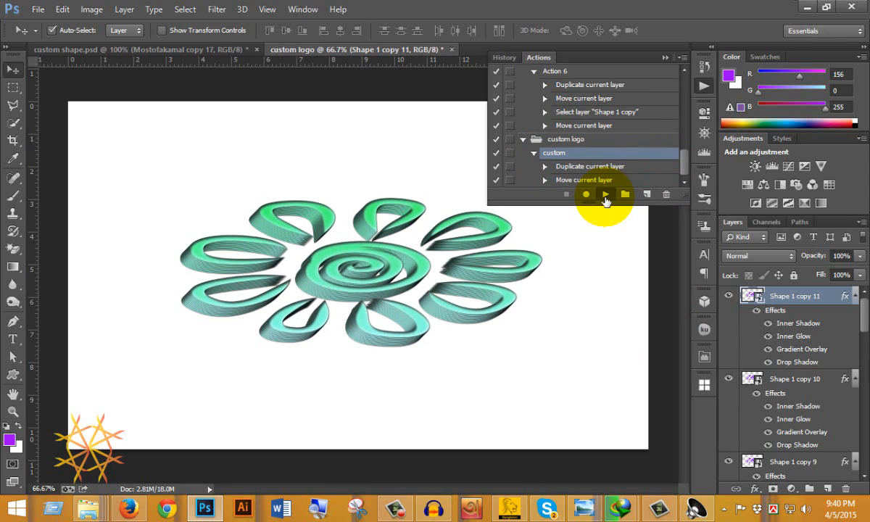
click(664, 57)
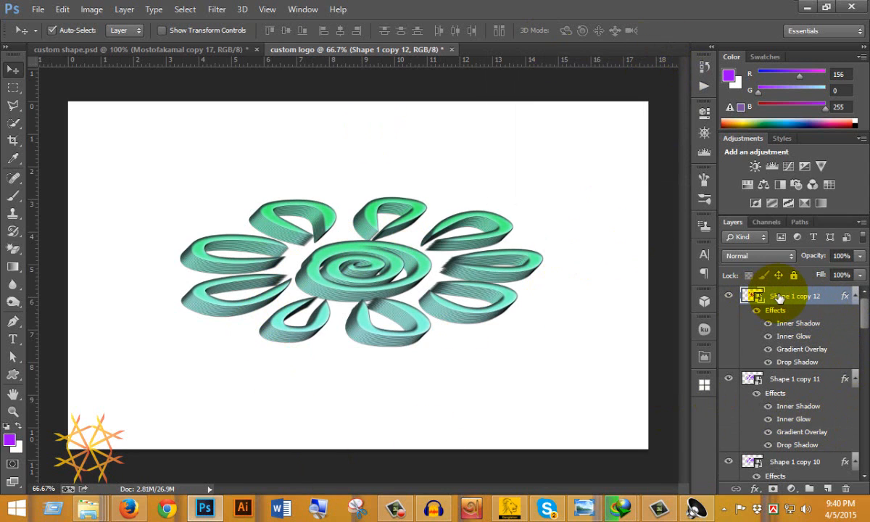
Step: Clear the layer style of Shape 1 copy 12 and give it a Gradient Overlay using the Red, Green preset
right_click(781, 297)
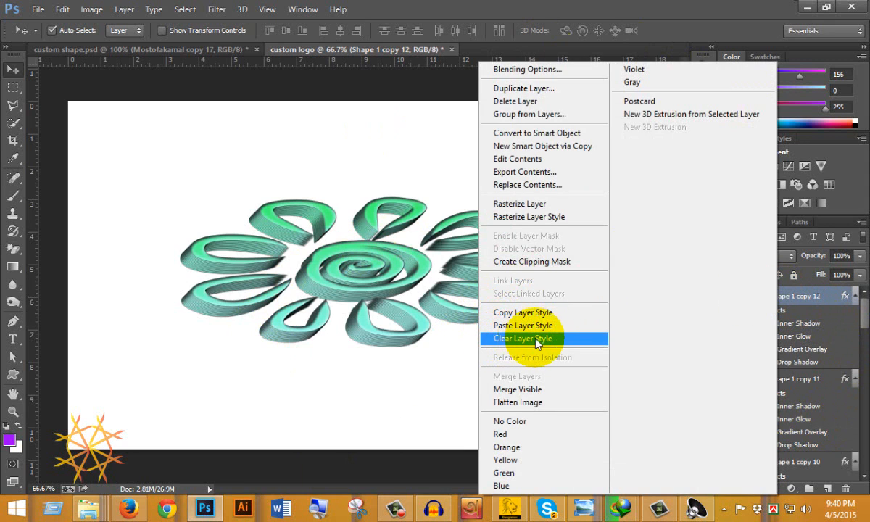
click(514, 341)
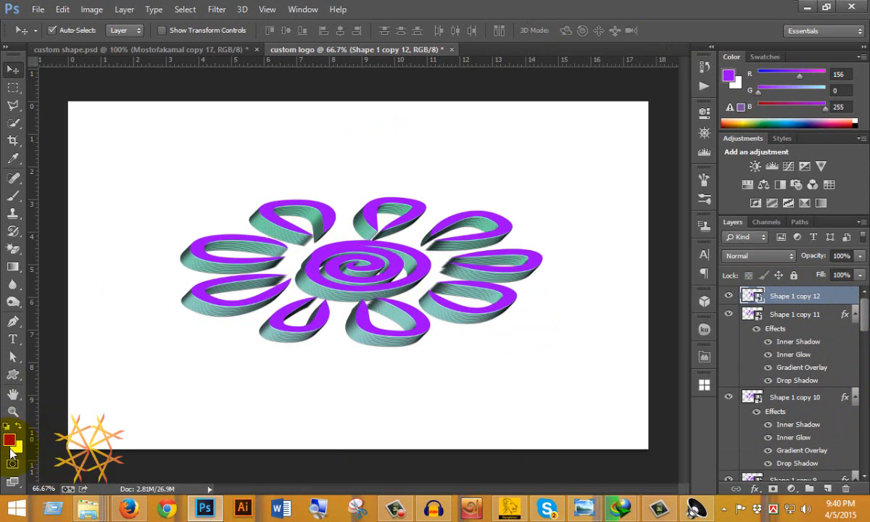
double_click(843, 298)
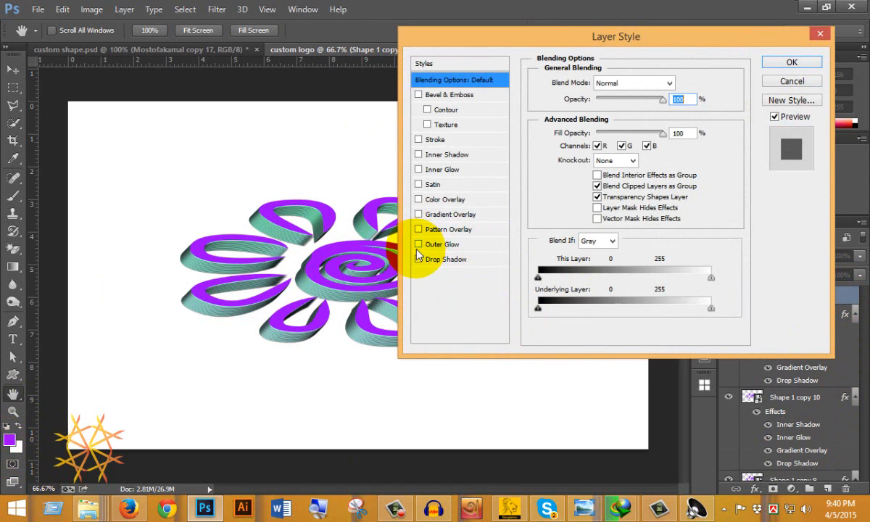
click(446, 214)
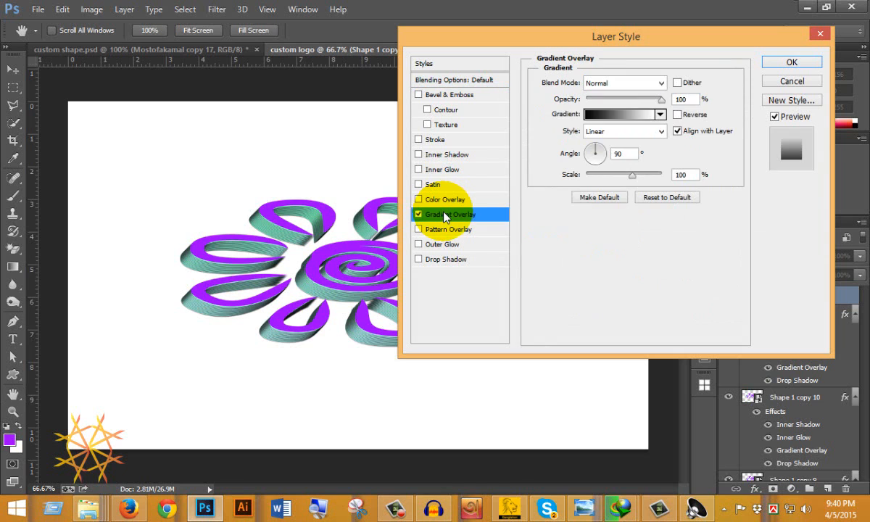
click(618, 115)
click(562, 100)
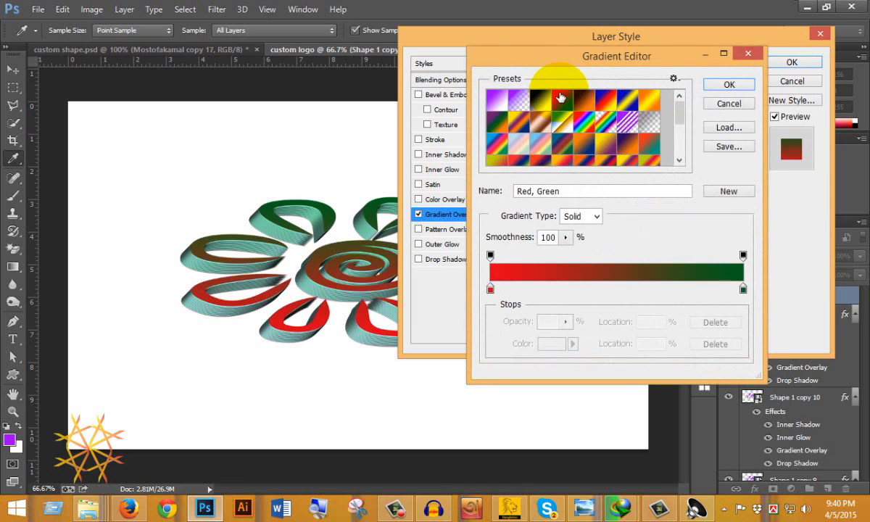
click(726, 85)
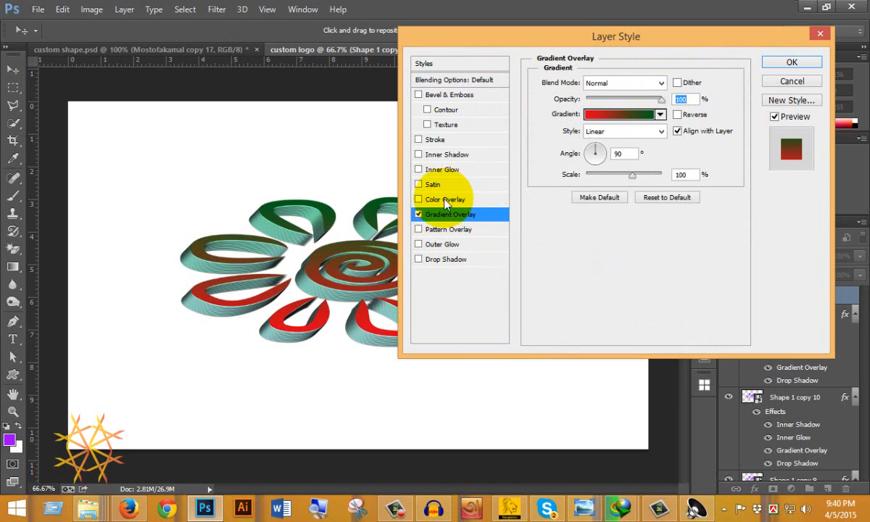
Step: Add an Inner Shadow with a distance of 5 px and a size of 5 px, plus an Inner Glow with default settings
click(435, 154)
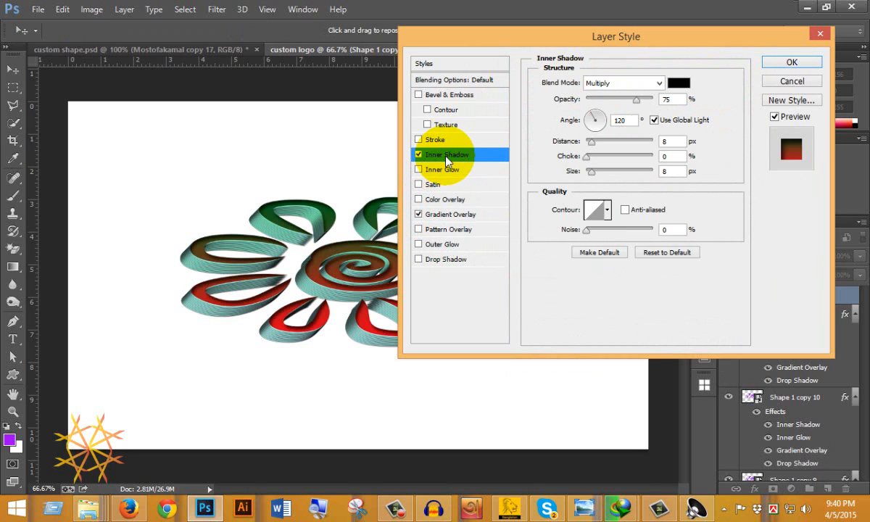
double_click(672, 142)
text(5)
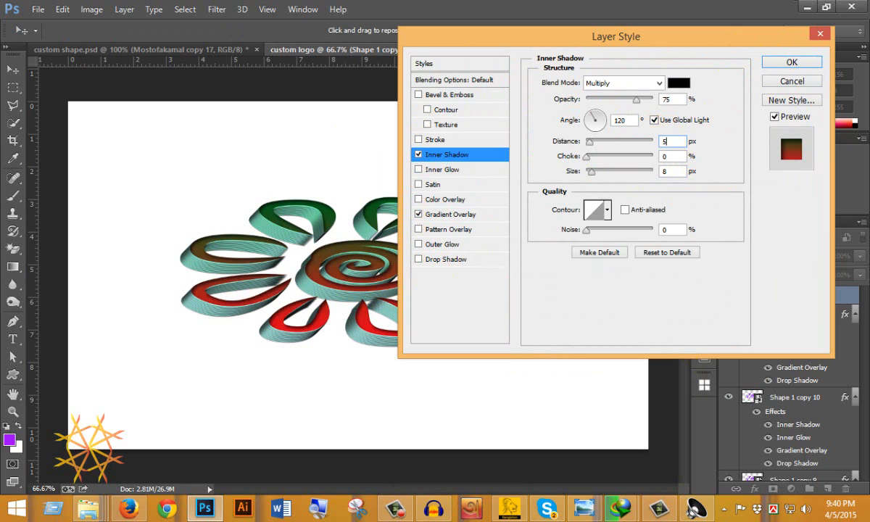
click(683, 172)
double_click(683, 172)
text(5)
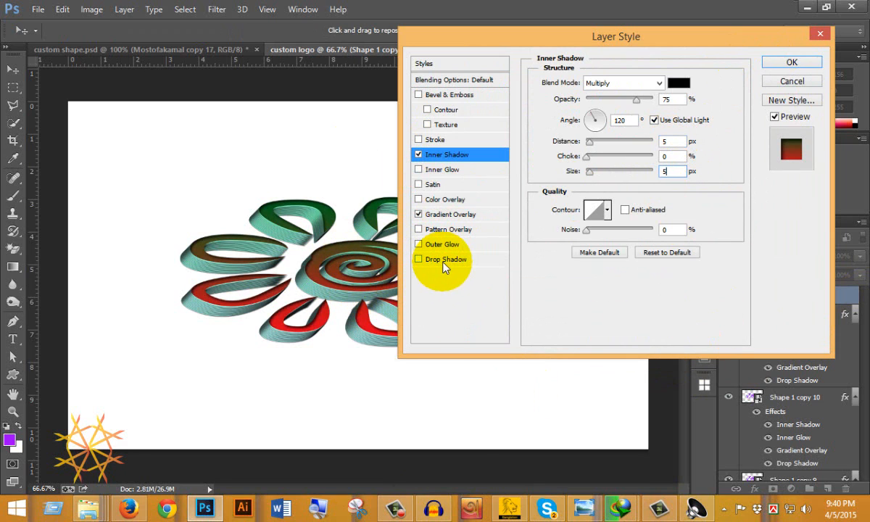
click(438, 170)
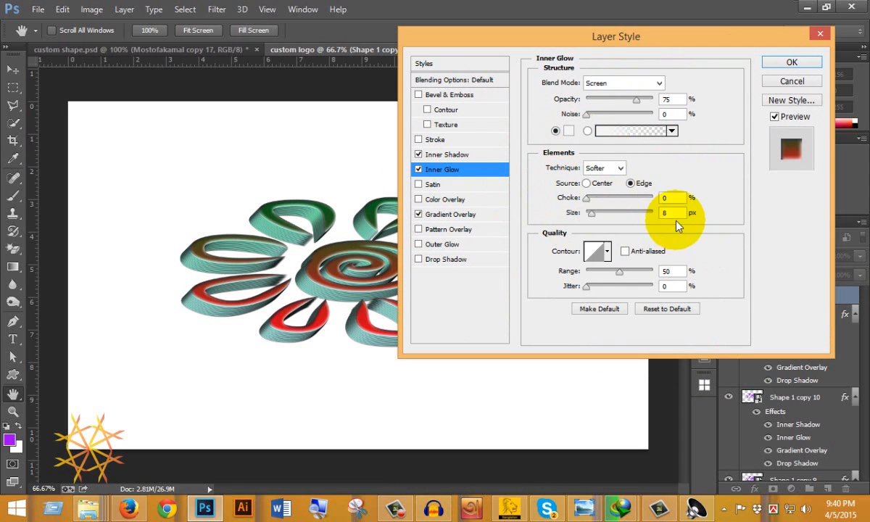
Step: Add a Drop Shadow with a distance of 1 px and a size of 1 px, and apply the layer style
click(428, 260)
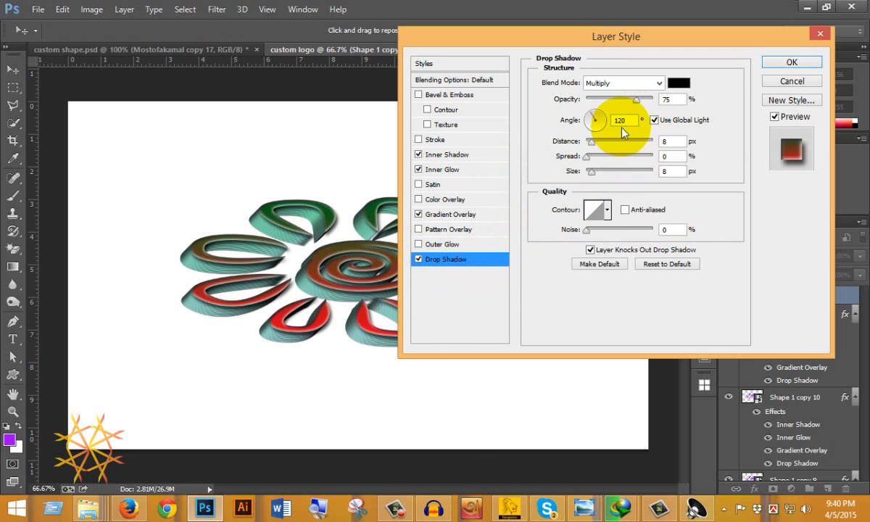
click(669, 141)
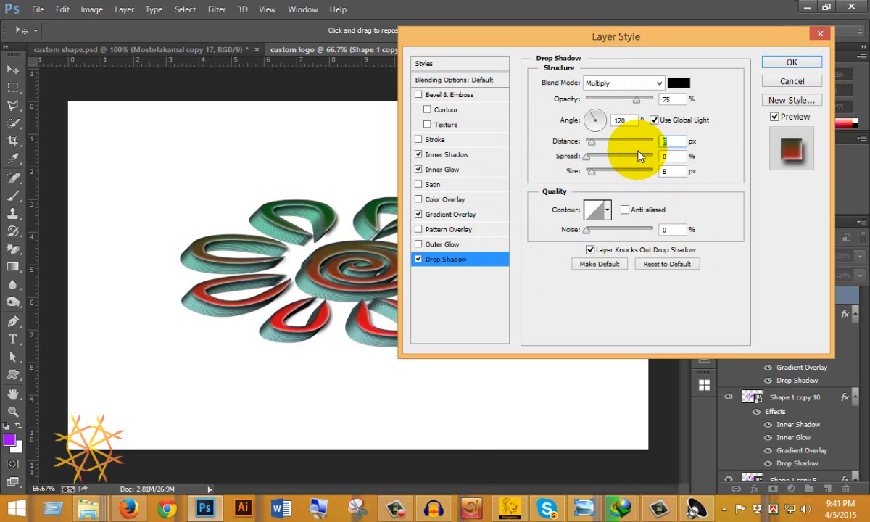
text(1)
click(672, 171)
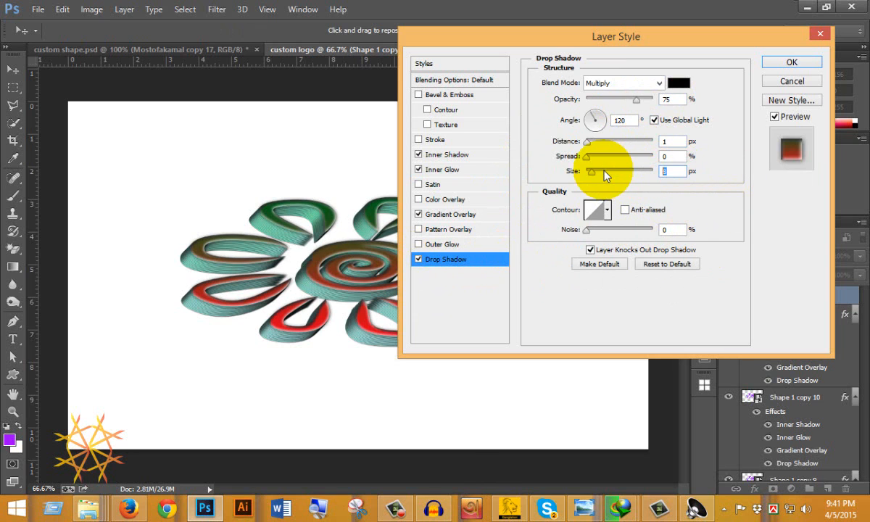
text(1)
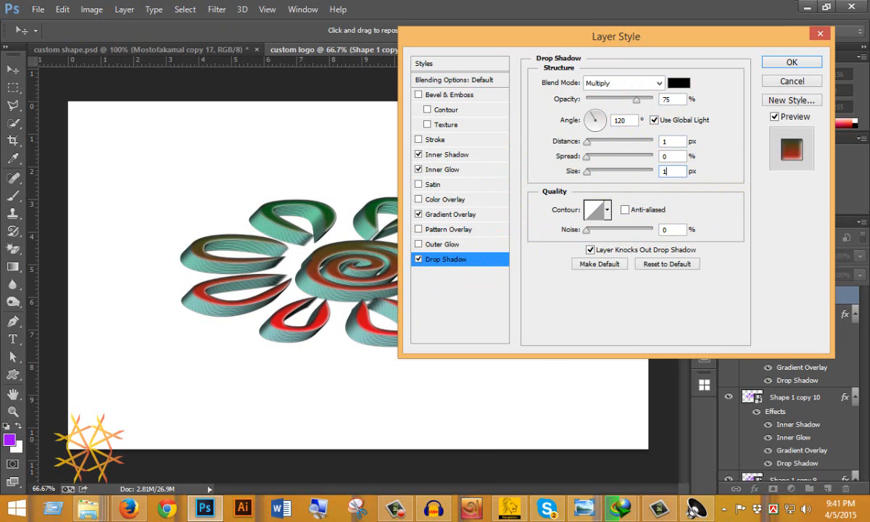
click(788, 62)
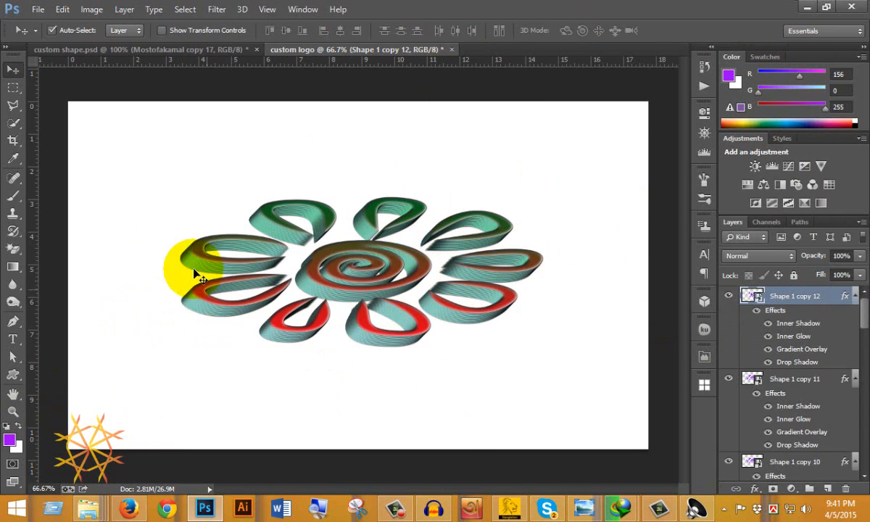
Step: Open the smart object contents of Shape 1 copy 12, show Layer 1, and hide the flower shape layer
double_click(757, 299)
click(436, 211)
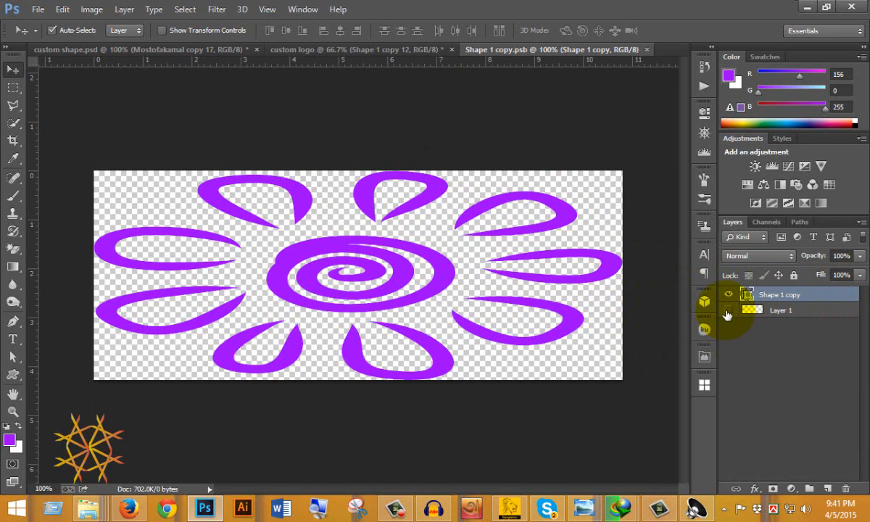
click(727, 309)
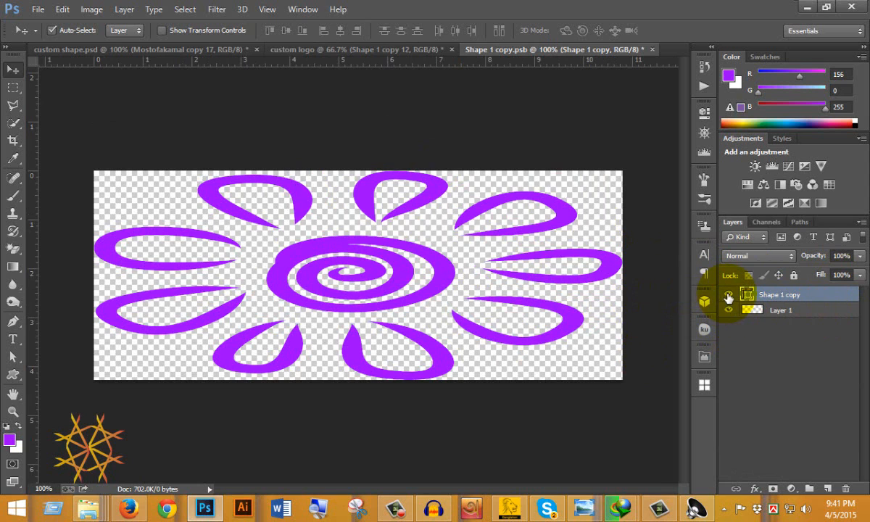
click(728, 295)
Step: Draw a wavy-rayed sun about 430 × 195 px on the canvas with the Custom Shape tool
click(14, 375)
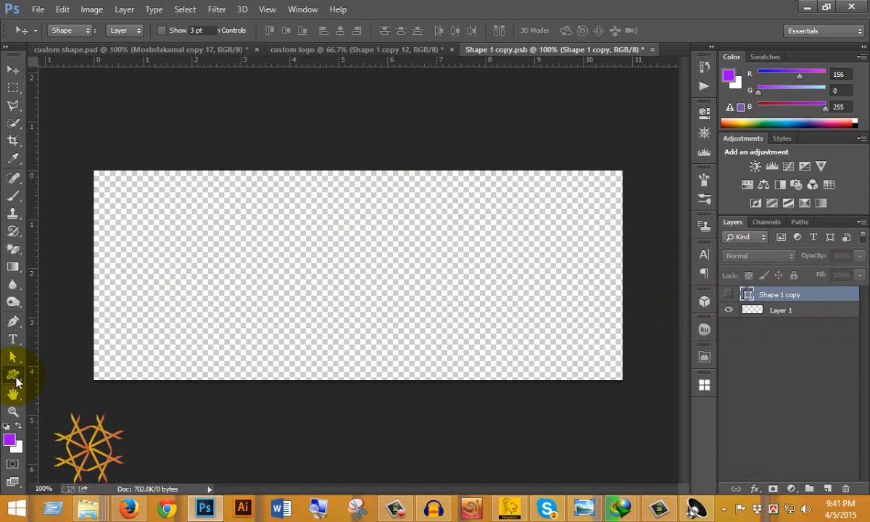
click(15, 377)
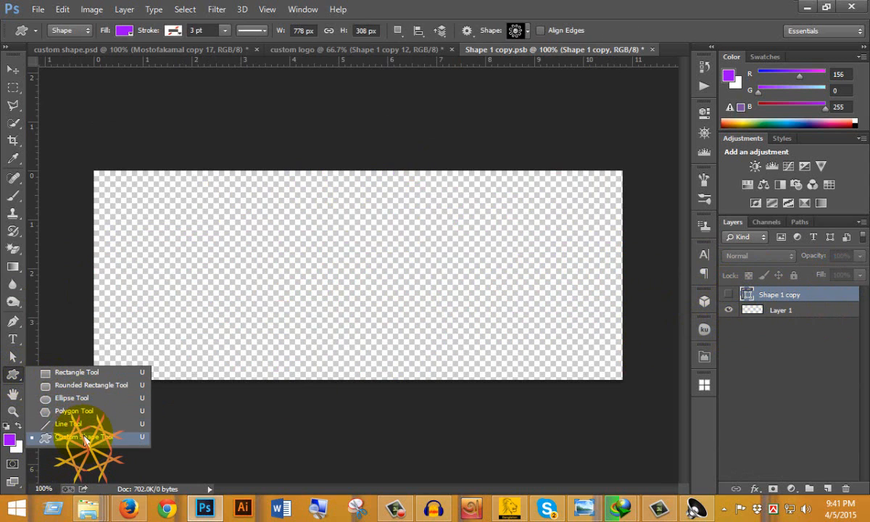
click(85, 438)
click(519, 30)
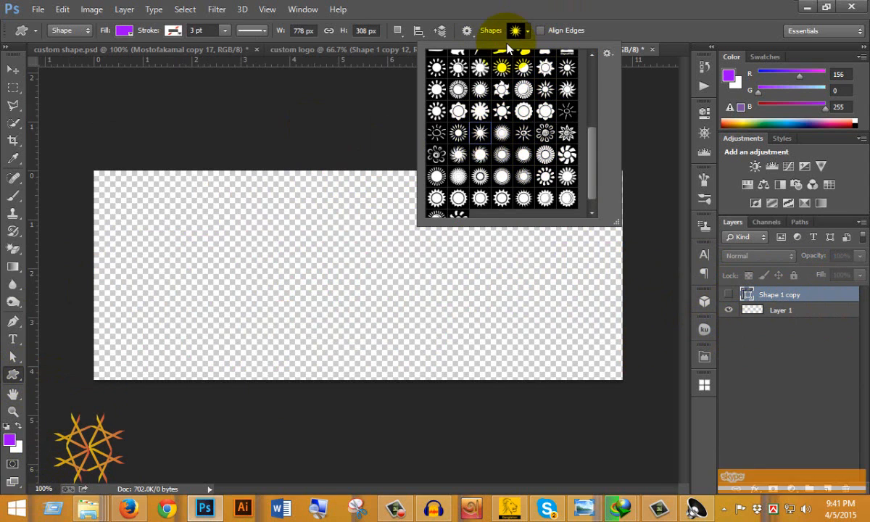
click(676, 8)
drag(204, 234, 485, 363)
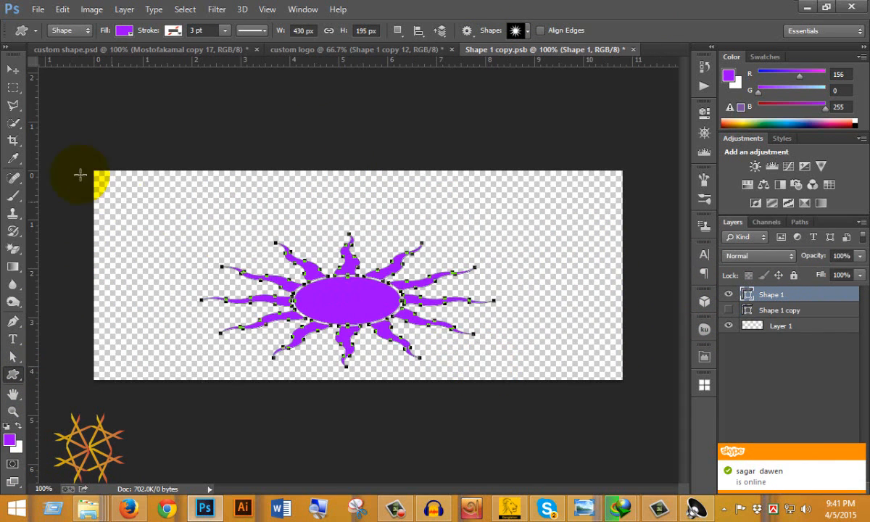
Step: Scale the sun shape up to about 124% and position it near the middle of the canvas
click(12, 69)
drag(333, 313, 328, 286)
key(ctrl+t)
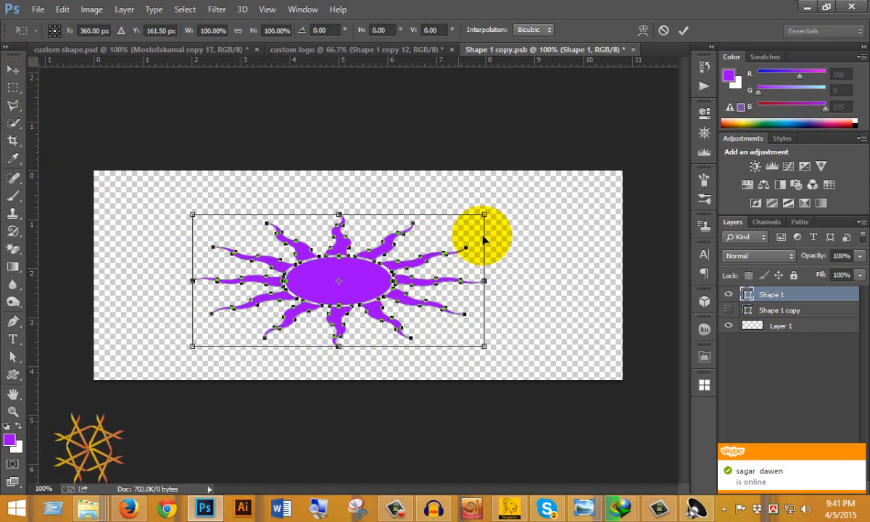
drag(482, 214, 520, 195)
drag(348, 268, 356, 265)
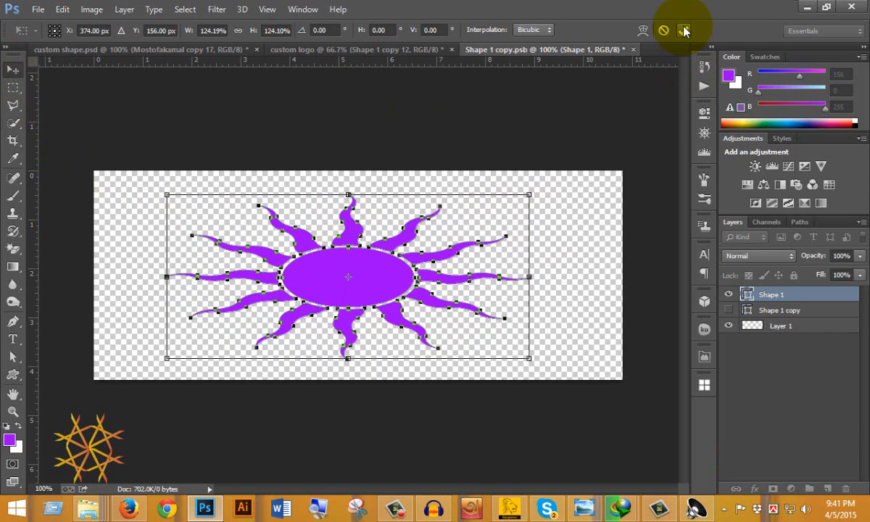
click(684, 29)
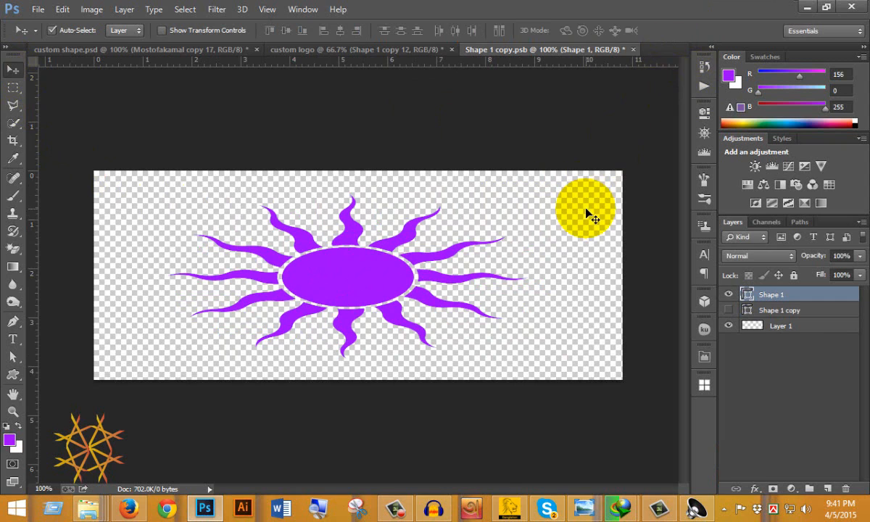
Step: Save the edited smart object contents and return to the custom logo document
click(352, 48)
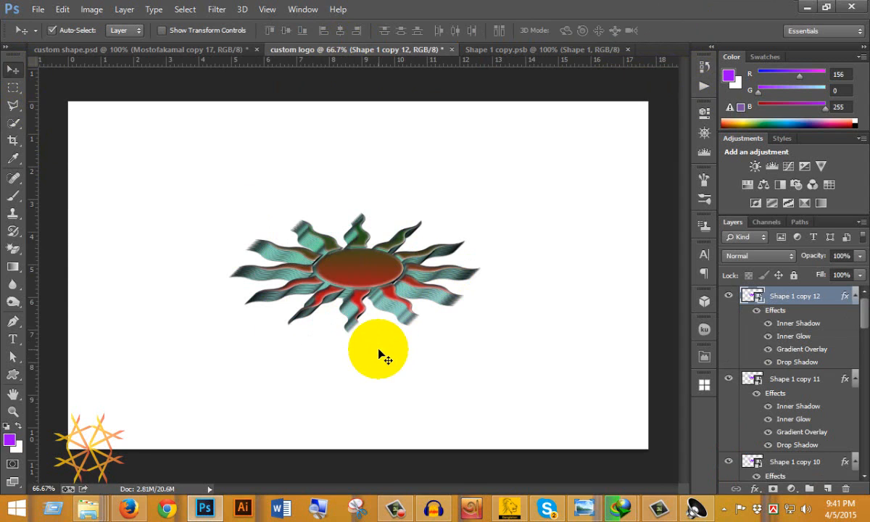
Step: Try moving the top sun layer down and away from the stacked copies, and undo the move
drag(378, 355, 305, 366)
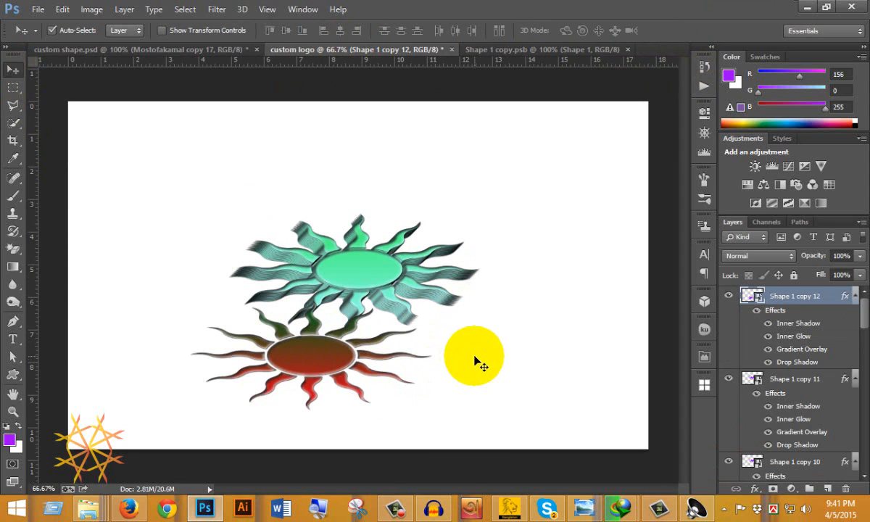
key(ctrl+z)
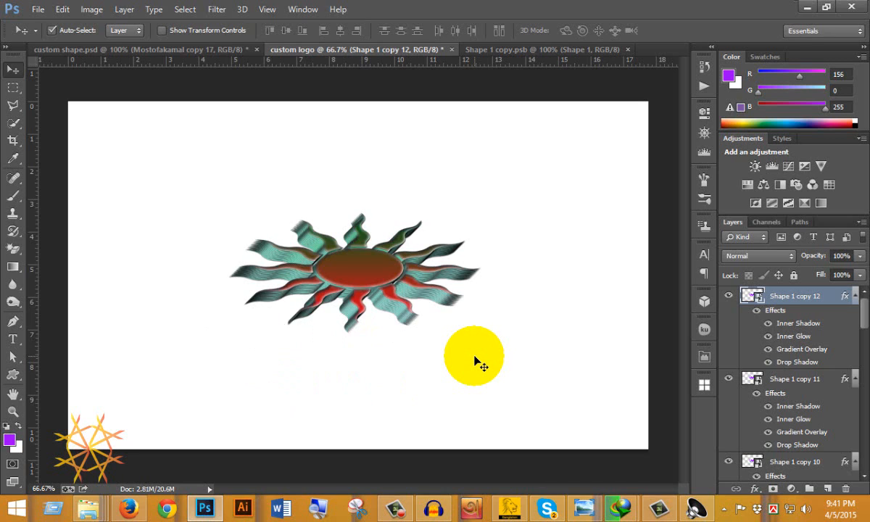